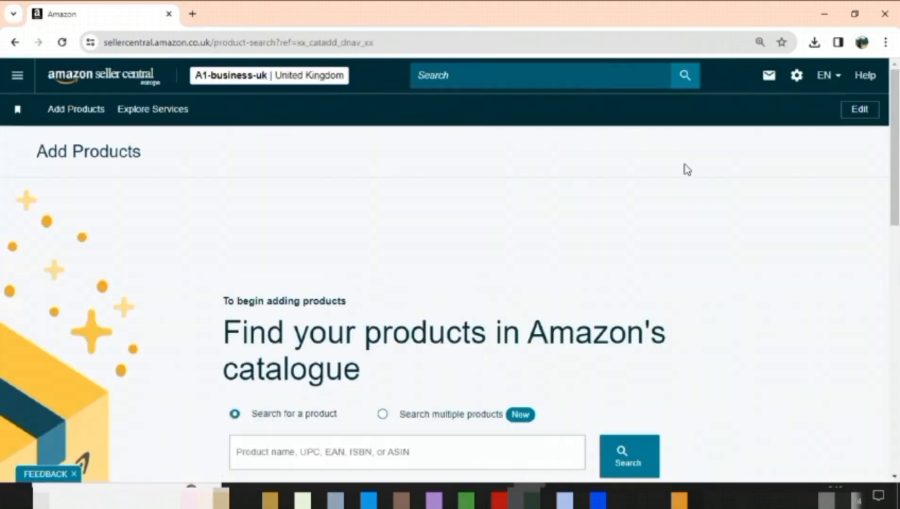
# - Start creating a new listing for a product that is not sold on Amazon
pyautogui.moveTo(895, 147); pyautogui.dragTo(895, 180)
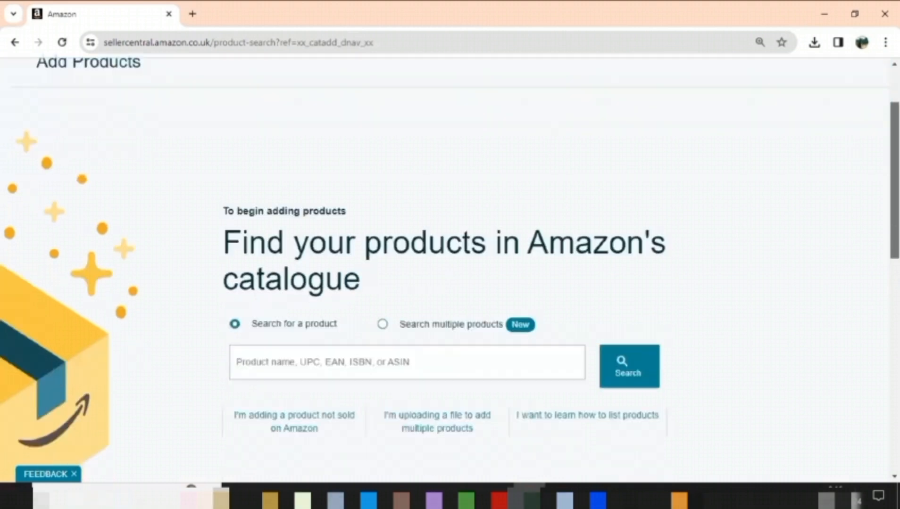
pyautogui.scroll(-3, 450, 269)
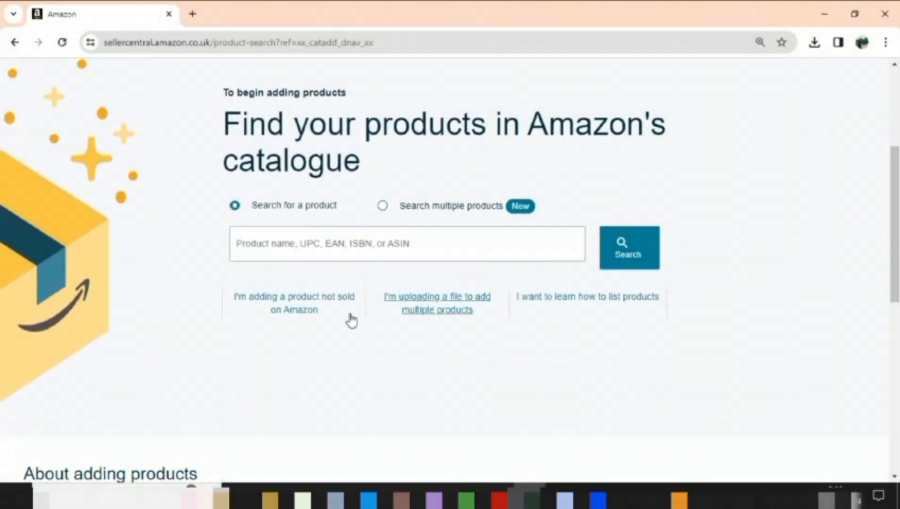
pyautogui.click(292, 314)
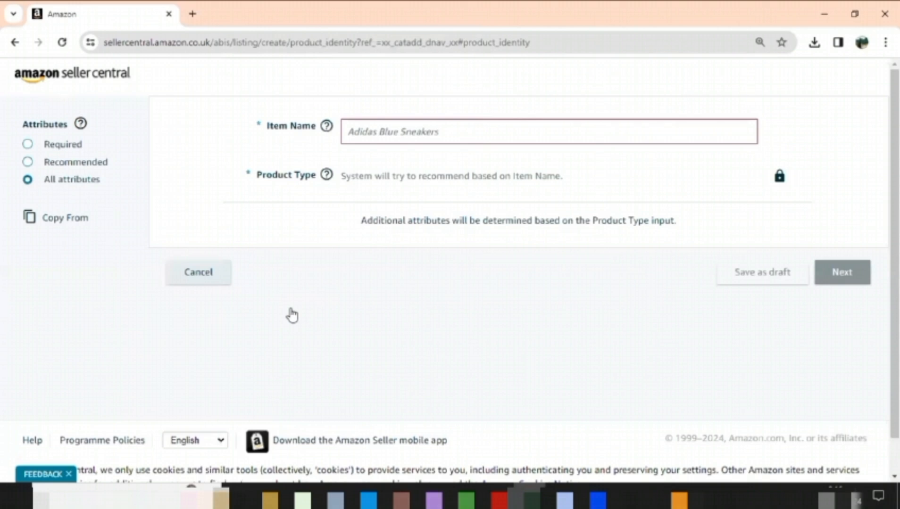
# - Enter "4gb usb flash drive pendrive multicolors(4gb)" as the item name of the new listing
pyautogui.click(447, 133)
pyautogui.write('4gb usb')
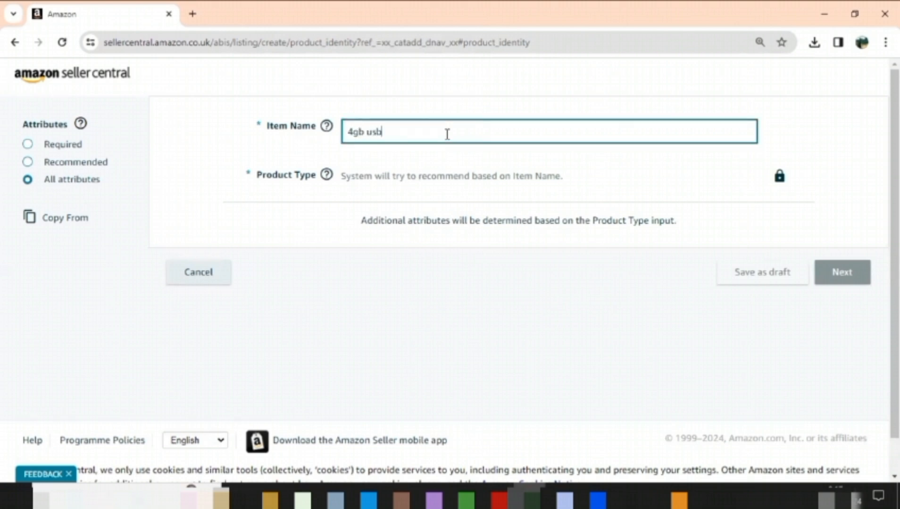
pyautogui.write(' flash drive pendrive')
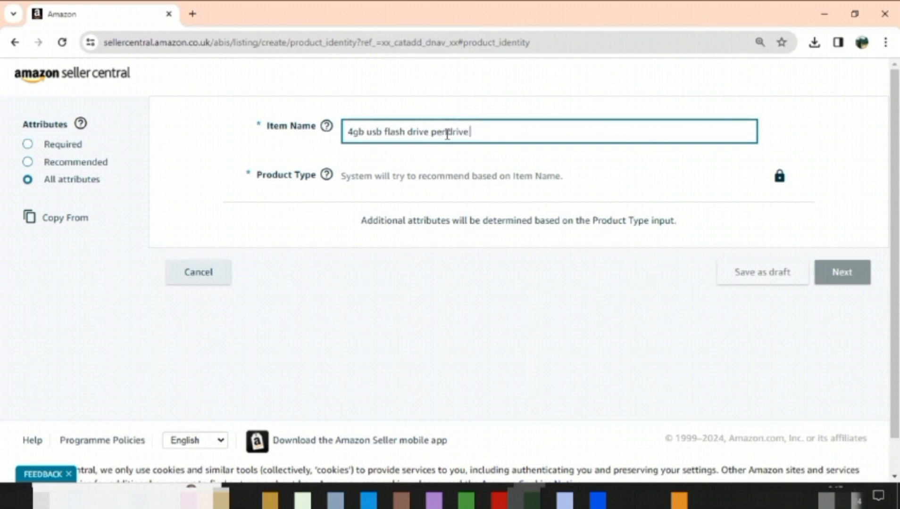
pyautogui.write(' (4gb)')
pyautogui.press('Left')
pyautogui.press('Left')
pyautogui.press('Left')
pyautogui.press('Left')
pyautogui.press('Left')
pyautogui.write('multicolors')
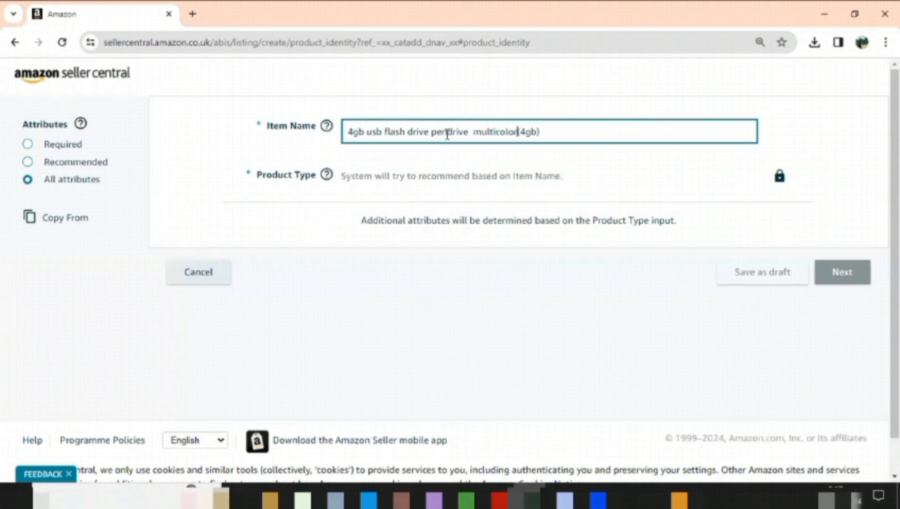
pyautogui.click(513, 175)
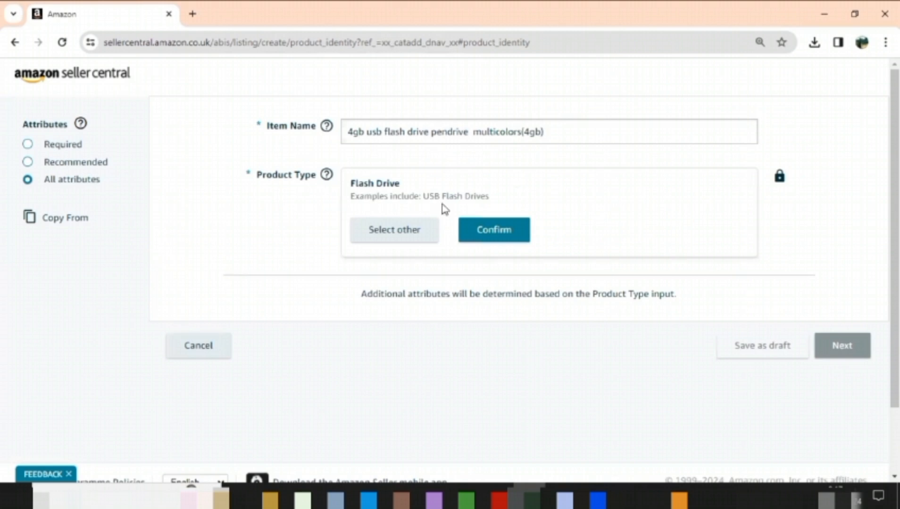
# - Search the product types for "usb flash drive" and select the Flash Drive type under Electronics & Photo > USB Flash Drives
pyautogui.click(417, 244)
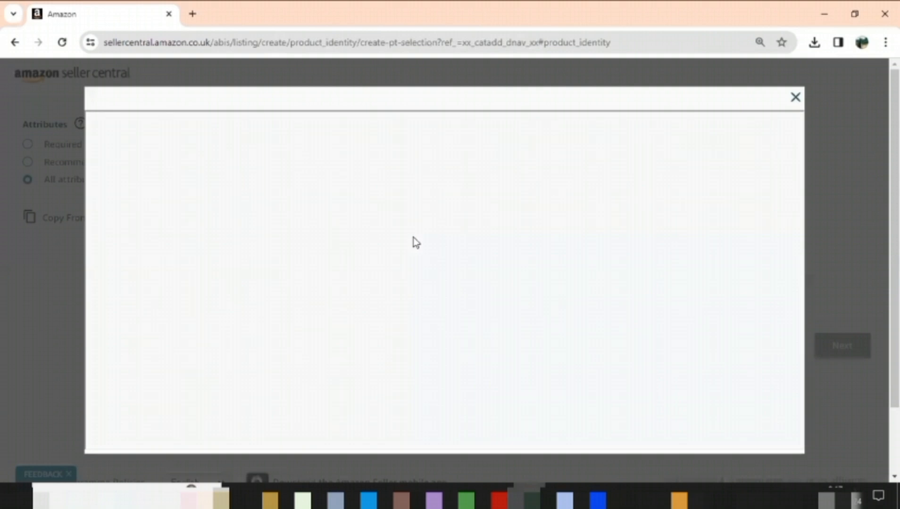
pyautogui.click(391, 306)
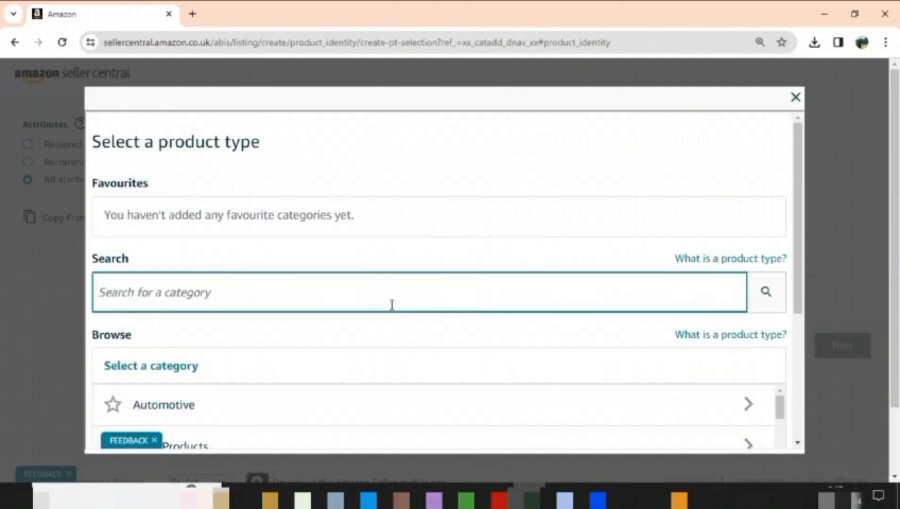
pyautogui.write('usb fl')
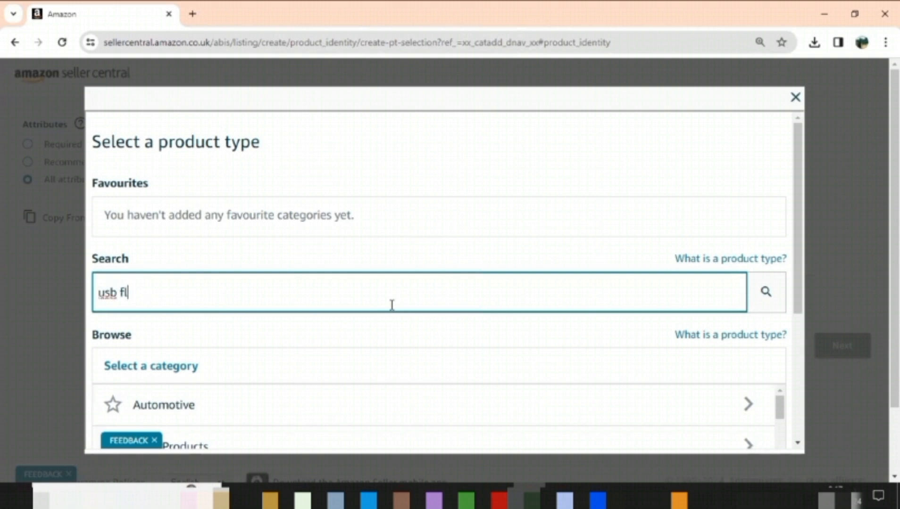
pyautogui.write('ash drive')
pyautogui.press('Return')
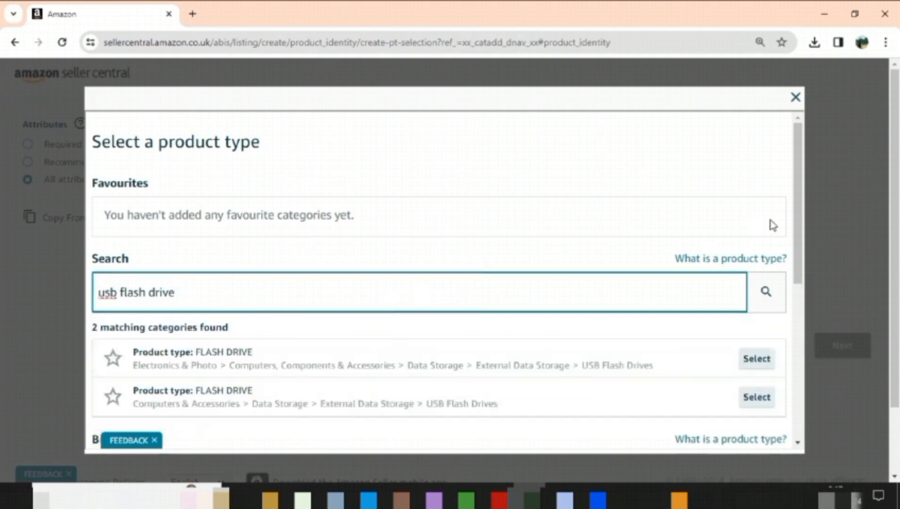
pyautogui.moveTo(796, 226); pyautogui.dragTo(797, 272)
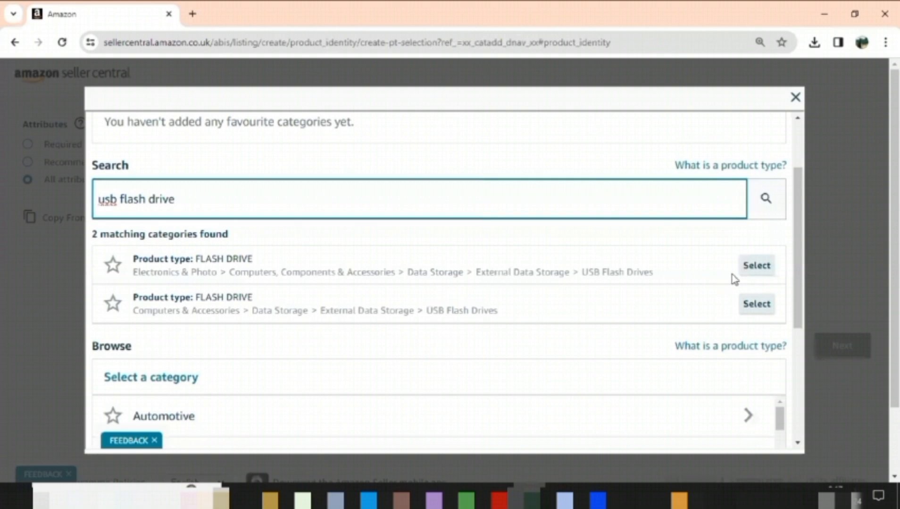
pyautogui.click(756, 266)
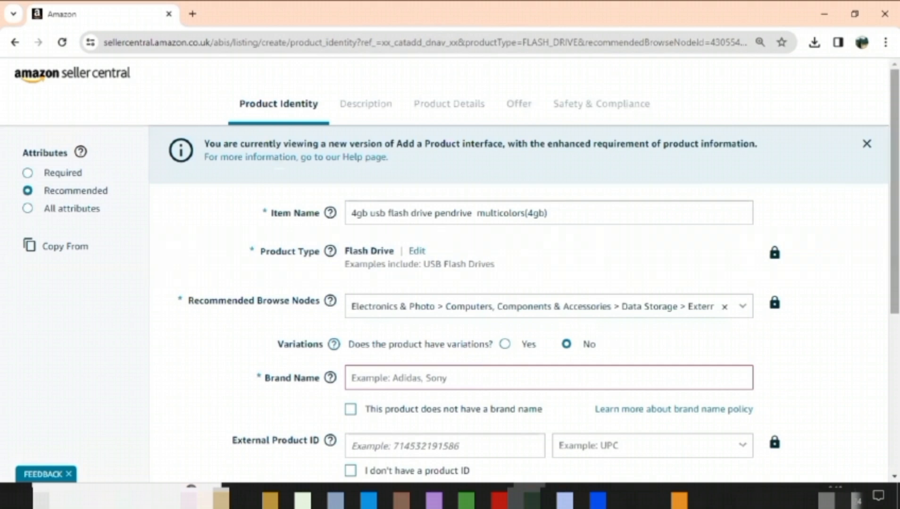
# - Declare that the product has variations and choose Colour as the attribute that differs between variants
pyautogui.scroll(-3, 689, 237)
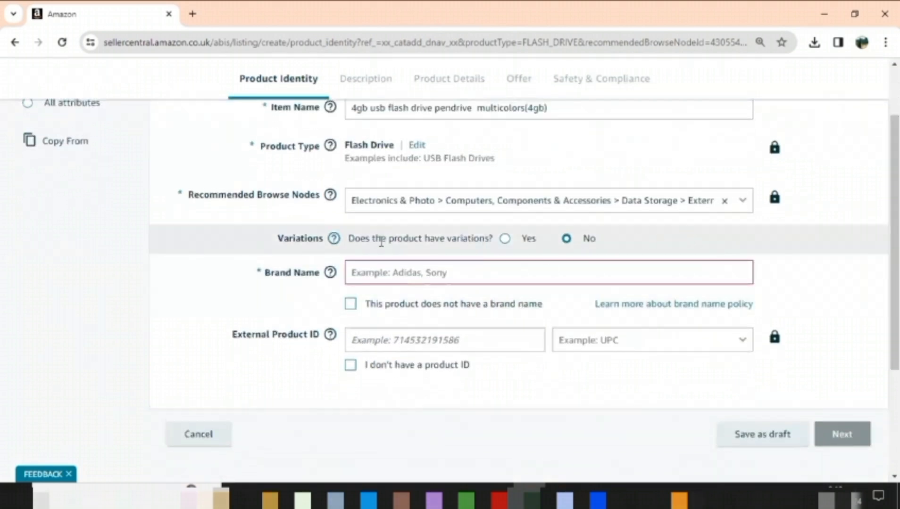
pyautogui.moveTo(275, 238); pyautogui.dragTo(323, 241)
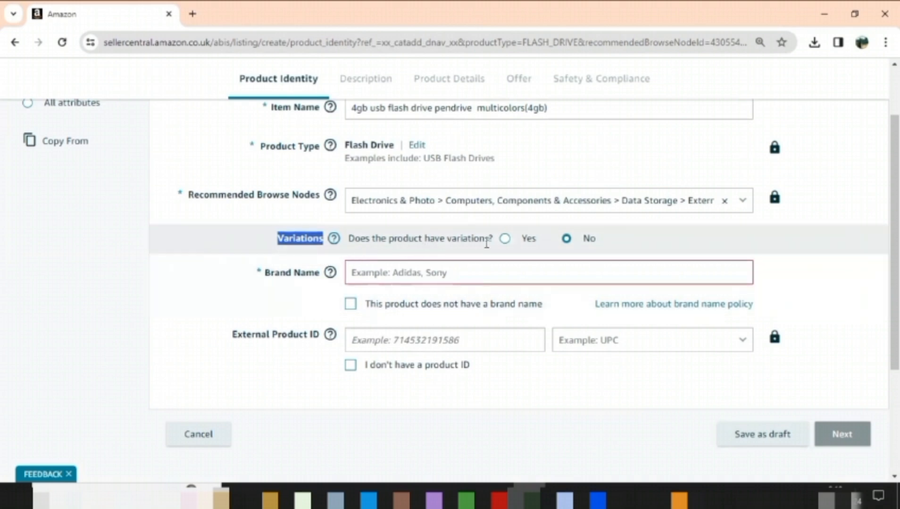
pyautogui.click(504, 239)
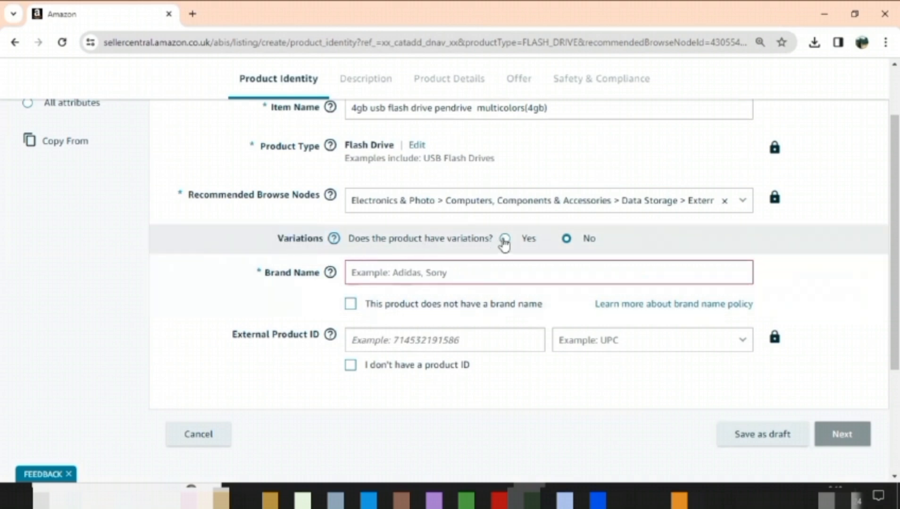
pyautogui.click(504, 239)
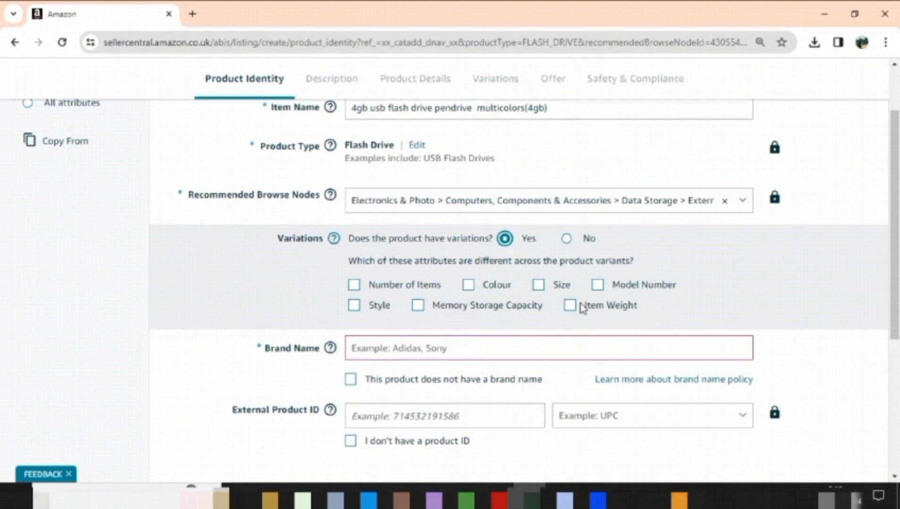
pyautogui.click(465, 289)
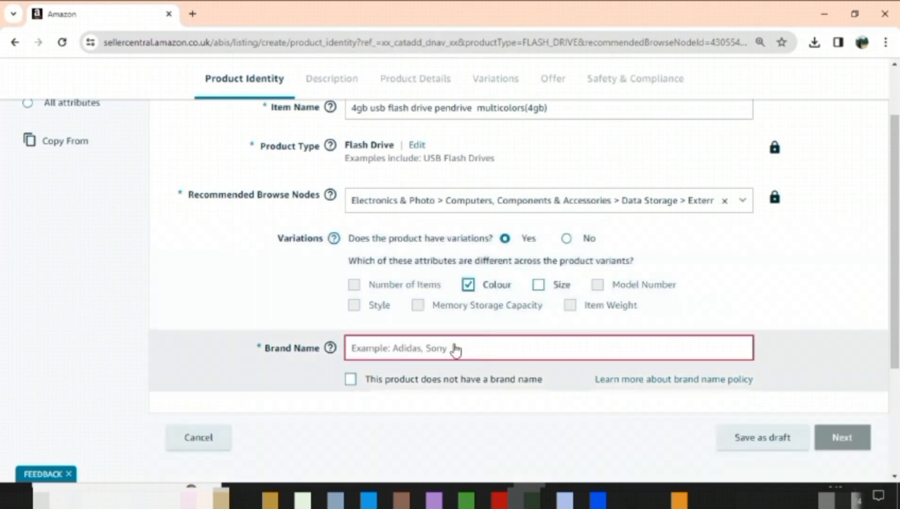
# - Set the brand name to JMR and continue to the listing's Description page
pyautogui.click(455, 350)
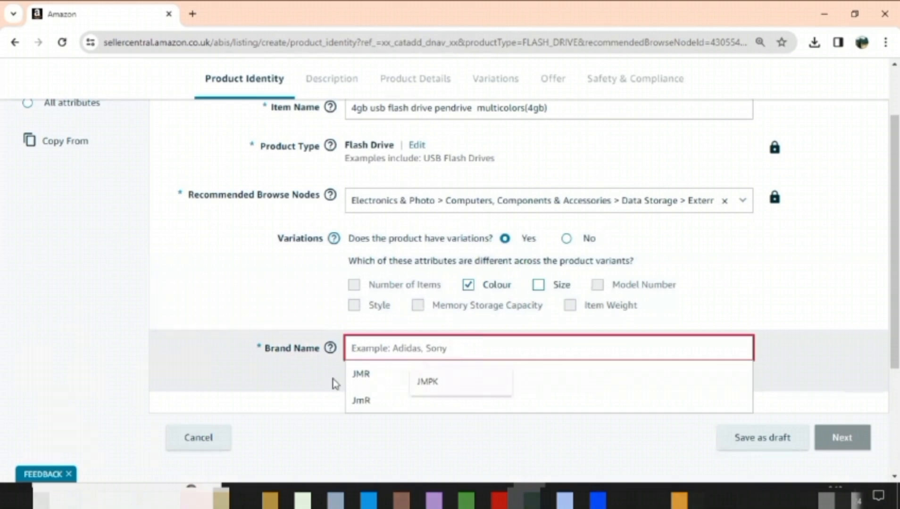
pyautogui.click(309, 395)
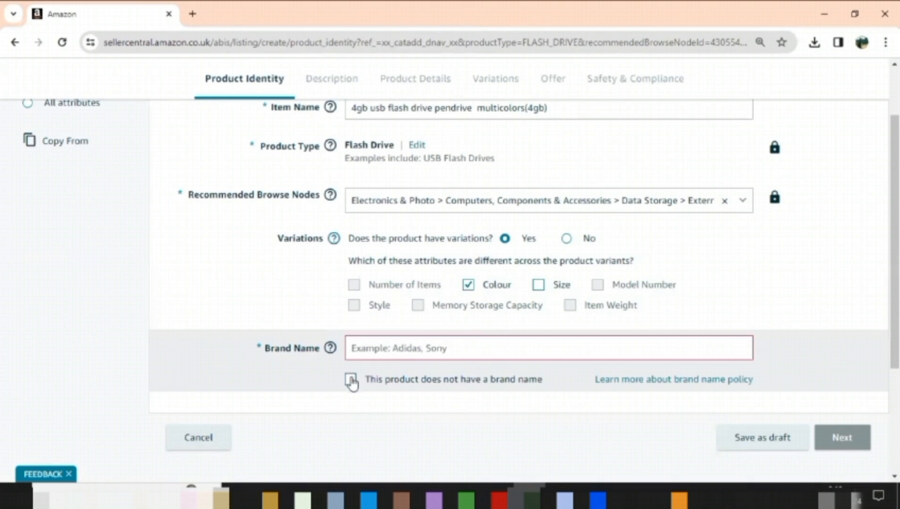
pyautogui.click(375, 348)
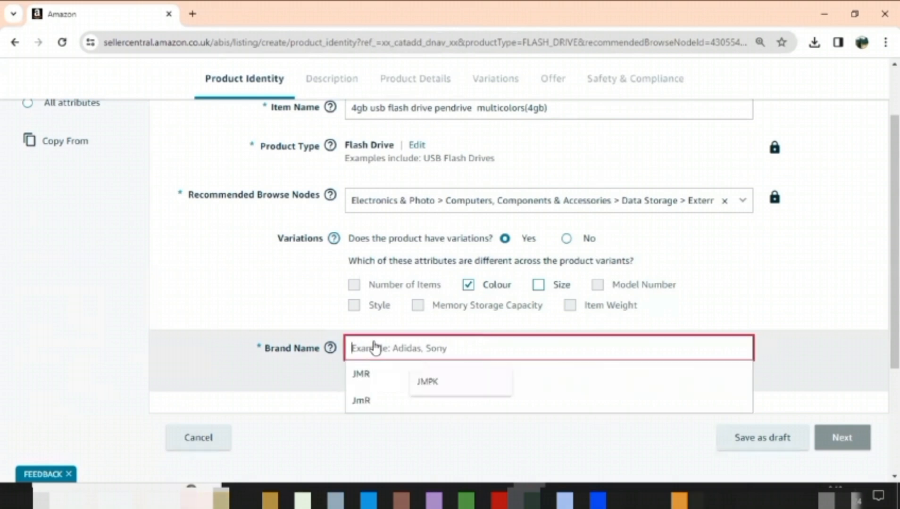
pyautogui.click(374, 373)
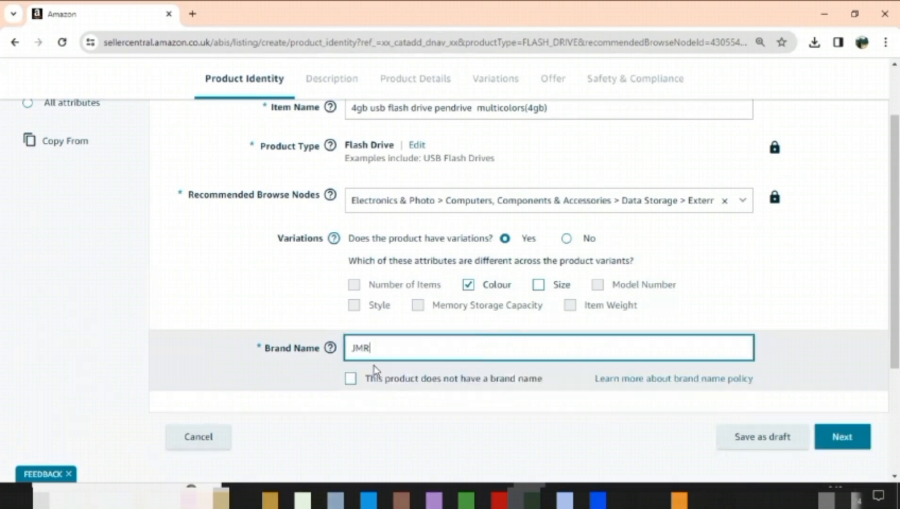
pyautogui.click(396, 415)
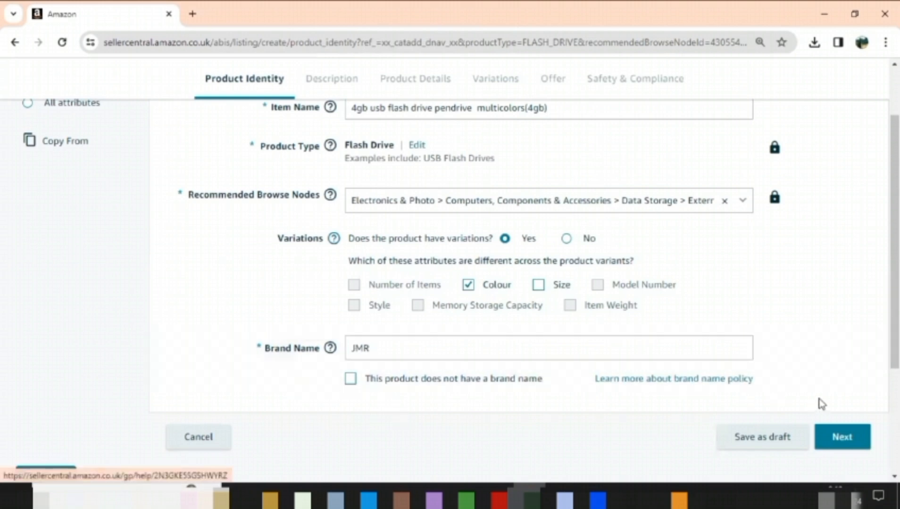
pyautogui.click(833, 440)
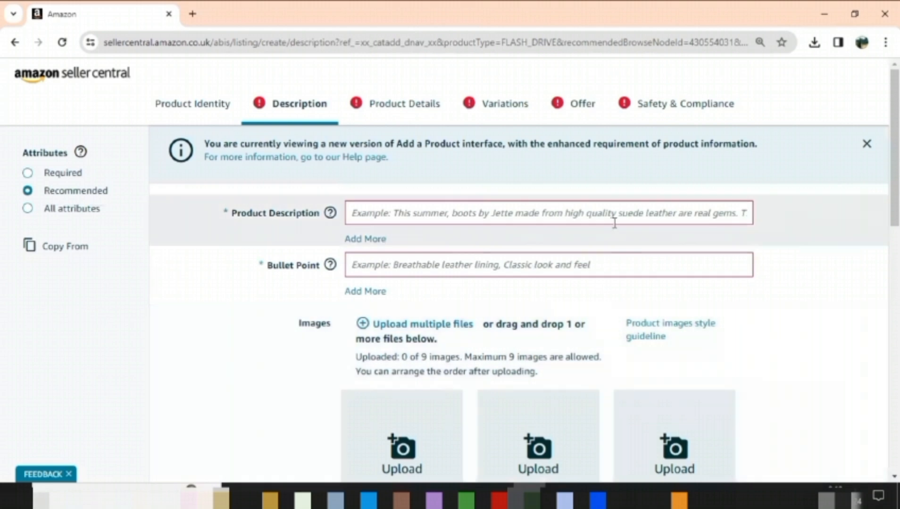
# - Enter "high quality usb, storage capacity 4gb," as the product description
pyautogui.click(595, 221)
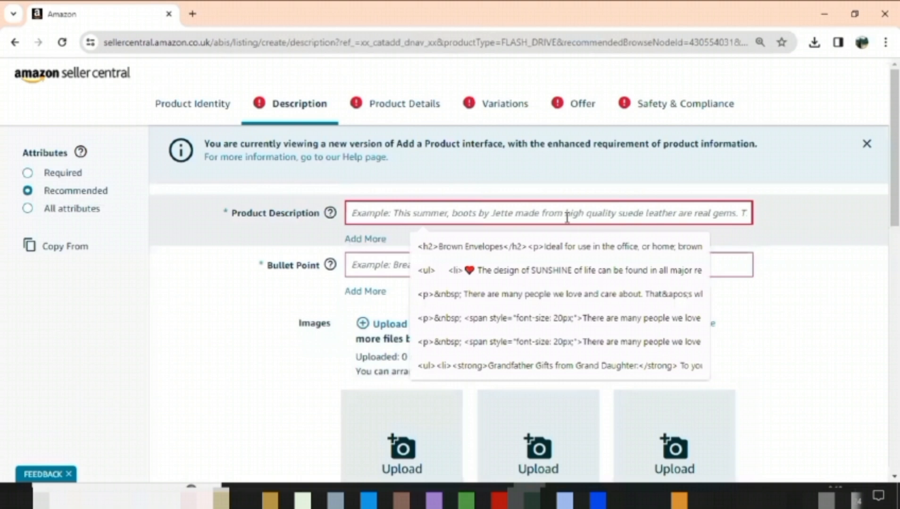
pyautogui.write('us')
pyautogui.press('BackSpace')
pyautogui.press('BackSpace')
pyautogui.write('high quali')
pyautogui.write('ty')
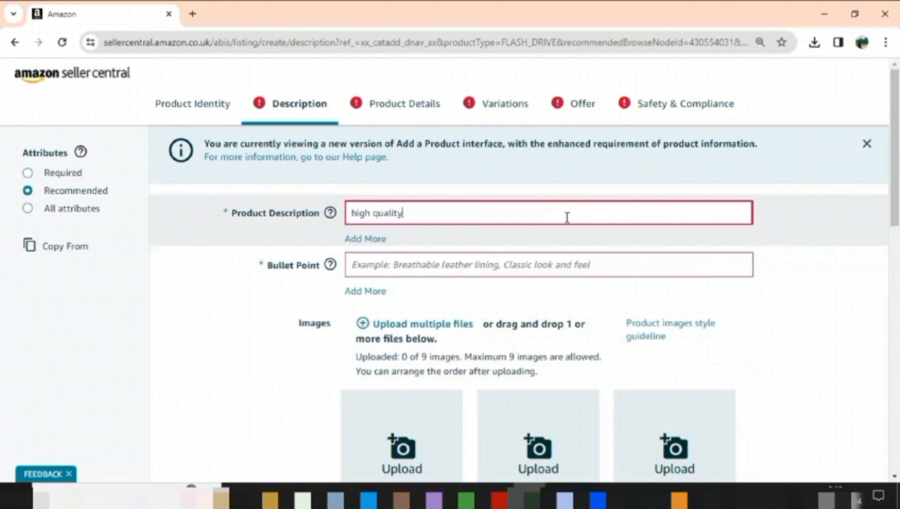
pyautogui.write(' usb, storage cap')
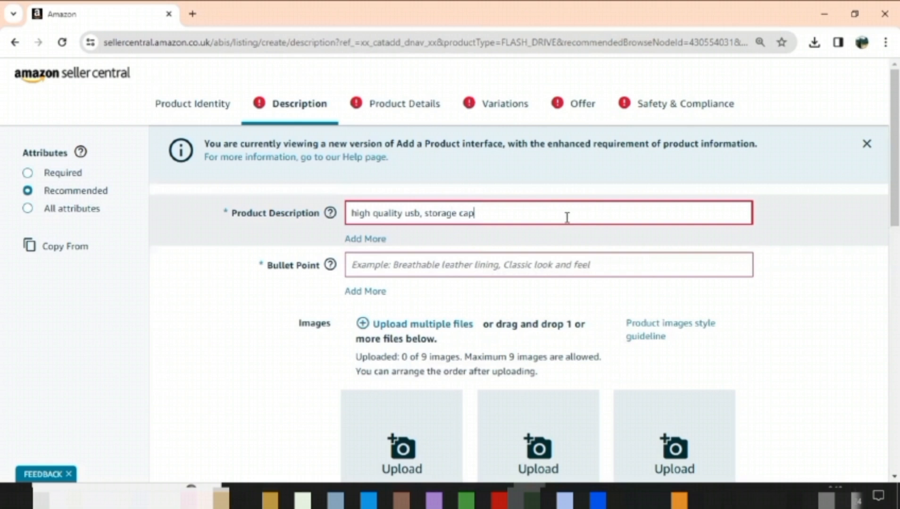
pyautogui.write('acity 4gb,')
# - Enter "high quality" as the first bullet point
pyautogui.click(376, 259)
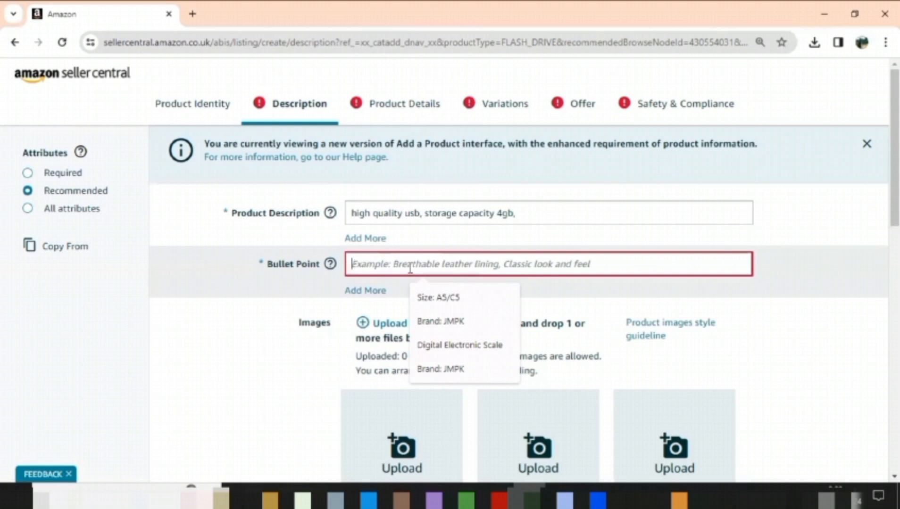
pyautogui.write('JM')
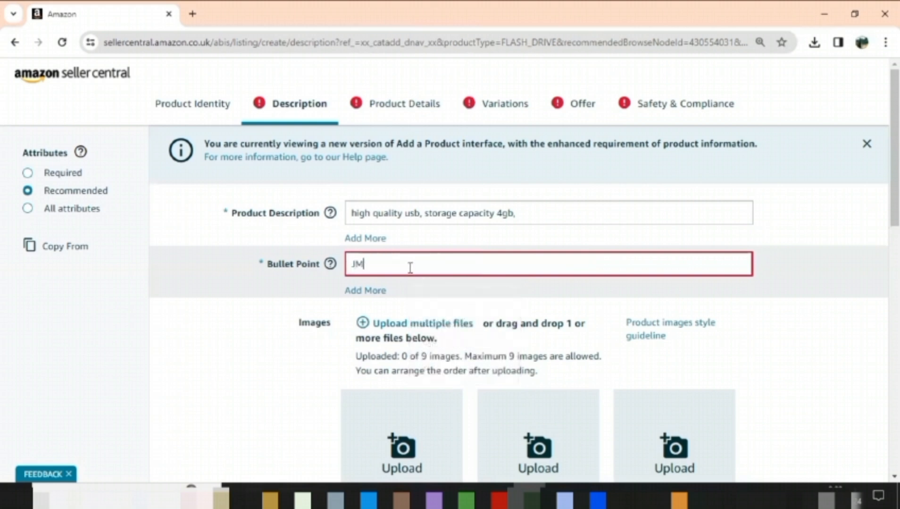
pyautogui.press('BackSpace')
pyautogui.press('BackSpace')
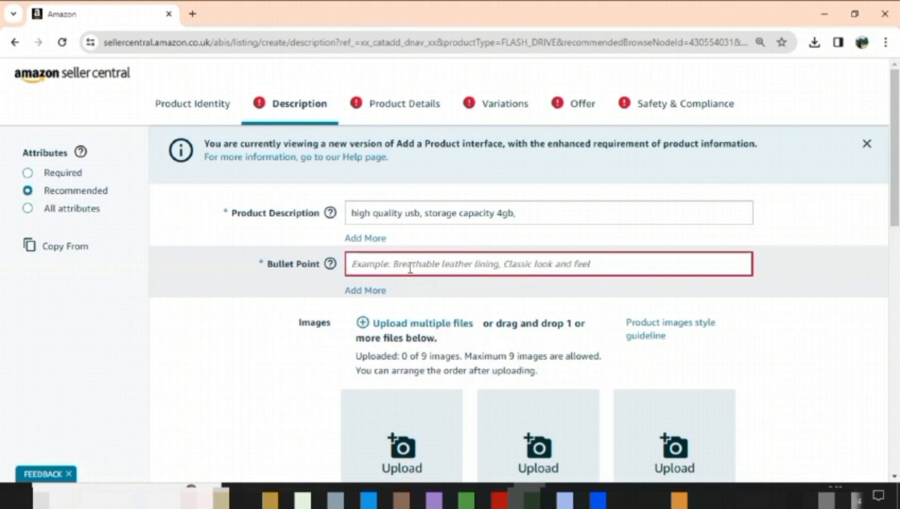
pyautogui.write('h')
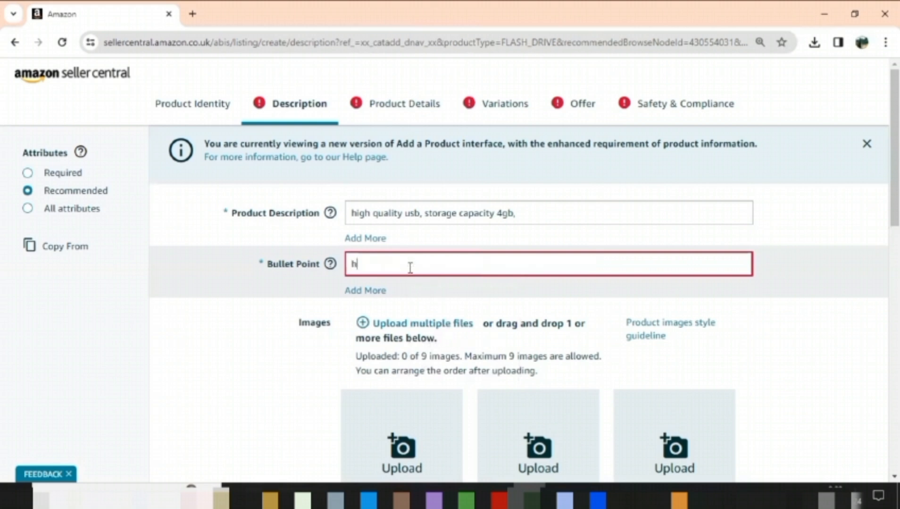
pyautogui.write('igh quality')
# - Add a second bullet point reading "storage capacity: 4gb"
pyautogui.click(369, 291)
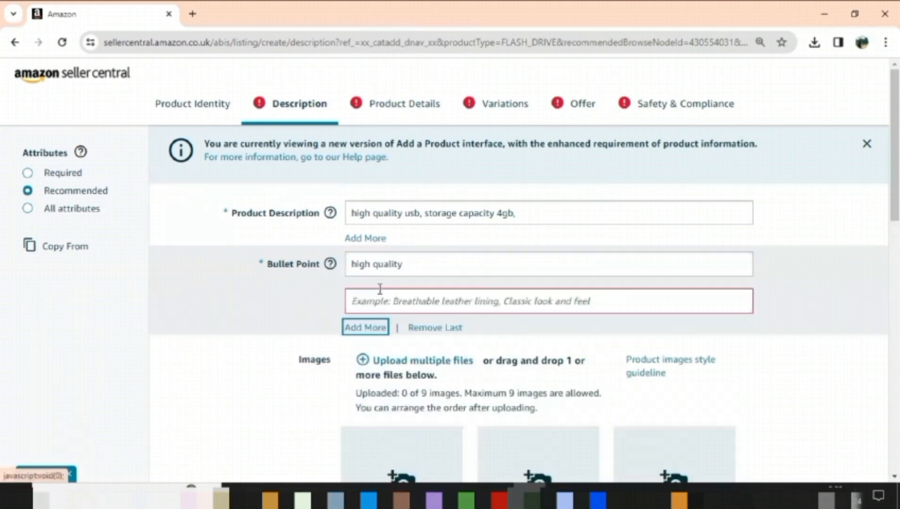
pyautogui.click(383, 300)
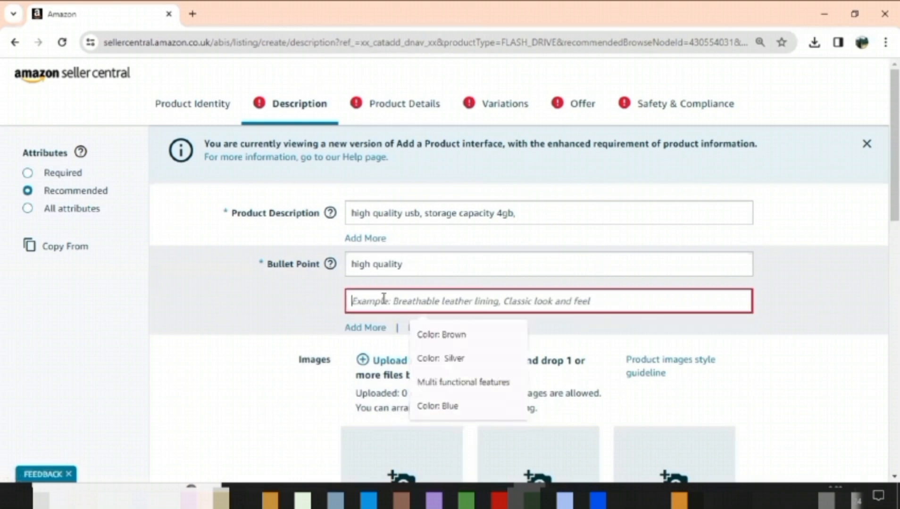
pyautogui.write('storage cap')
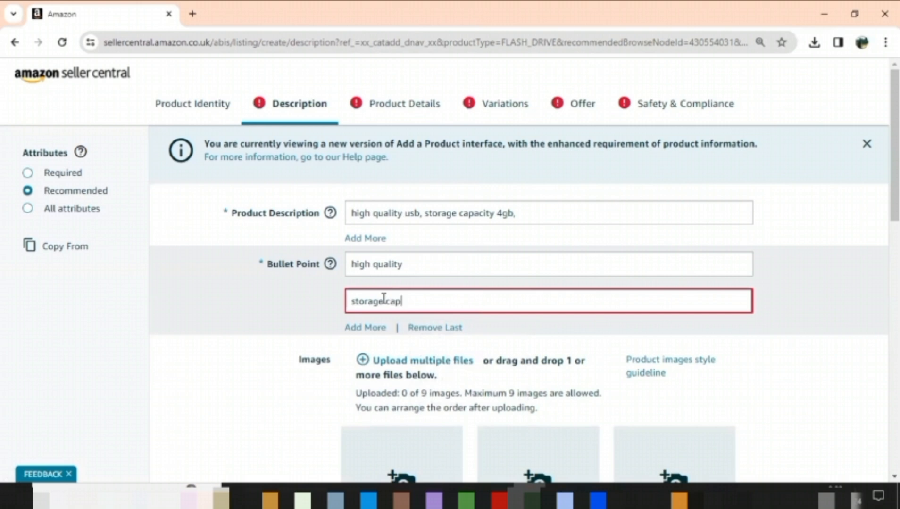
pyautogui.write('acity: 4gb')
# - Add a third bullet point reading "Multi colors available"
pyautogui.click(376, 332)
pyautogui.click(379, 337)
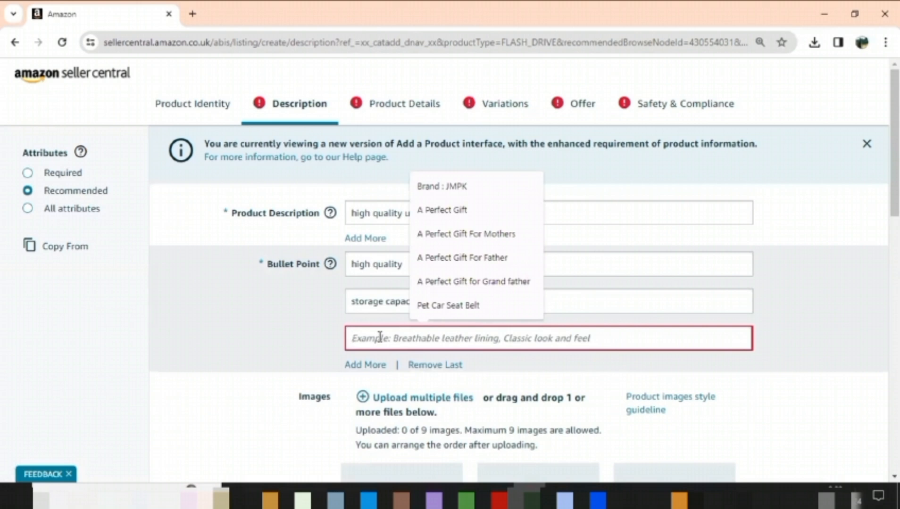
pyautogui.write('Mukti')
pyautogui.press('BackSpace')
pyautogui.press('BackSpace')
pyautogui.press('BackSpace')
pyautogui.write('lti colors available')
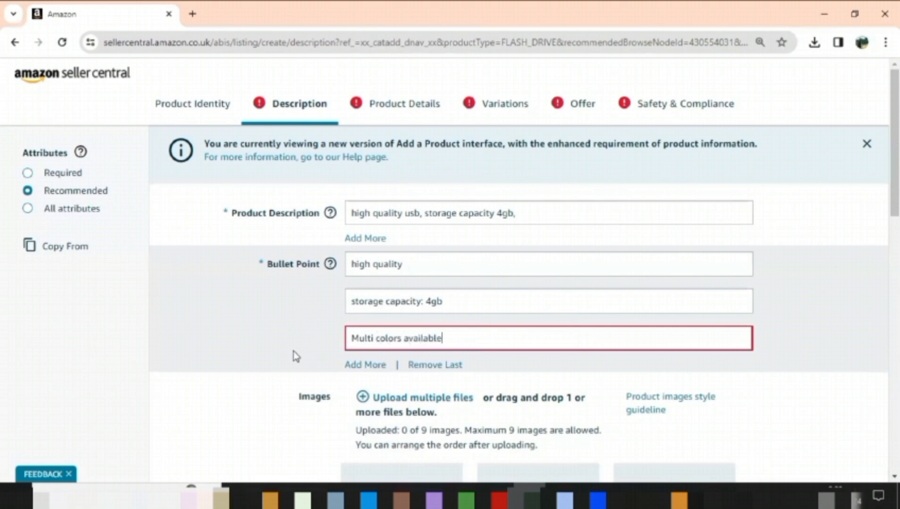
pyautogui.click(818, 227)
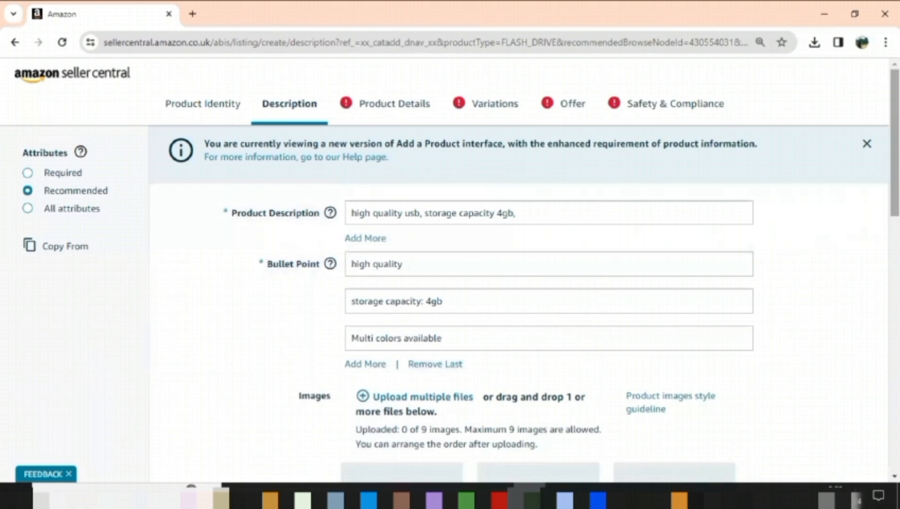
# - Upload the desktop image file "download" as the listing's MAIN product image
pyautogui.scroll(-3, 519, 283)
pyautogui.scroll(-2, 589, 263)
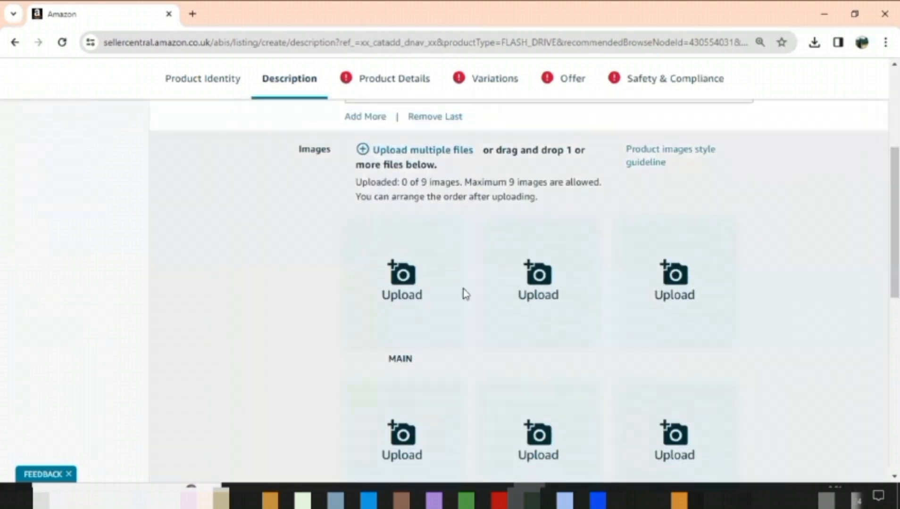
pyautogui.click(407, 282)
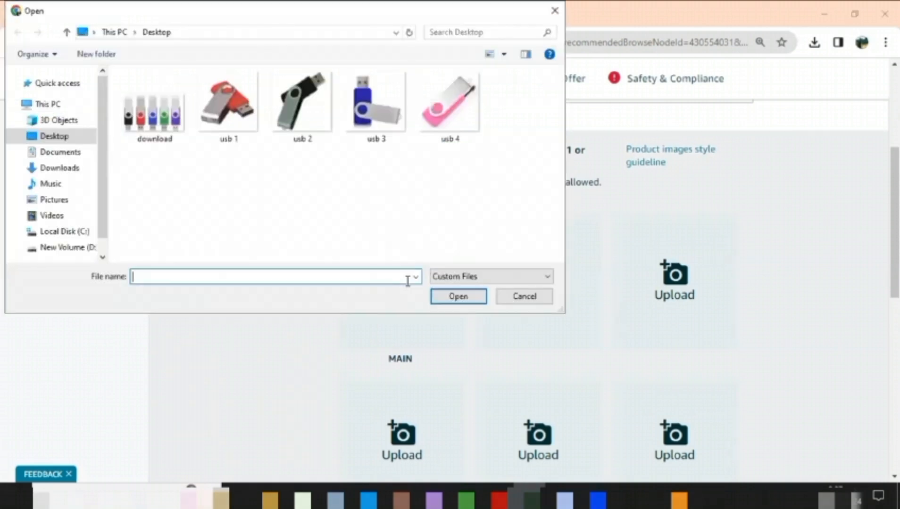
pyautogui.doubleClick(159, 137)
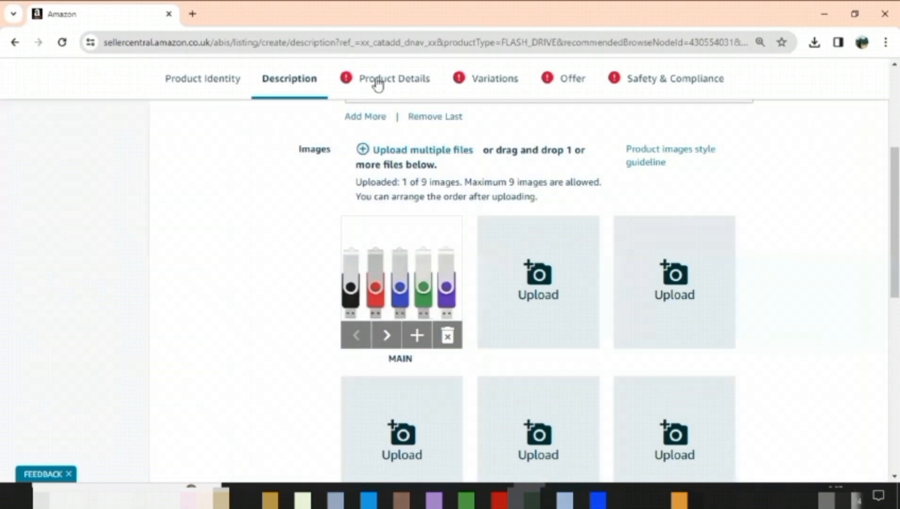
# - Move on to the Product Details page and enter "jmr" as the manufacturer
pyautogui.click(378, 84)
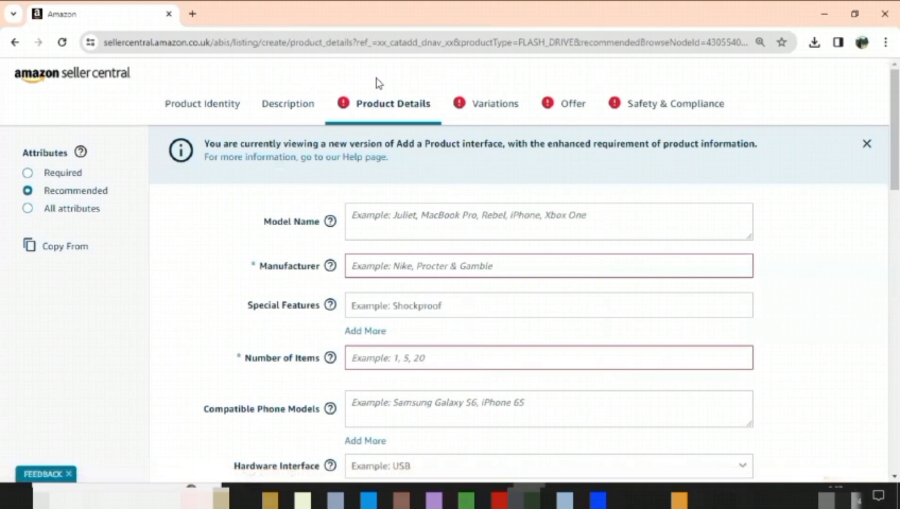
pyautogui.click(451, 264)
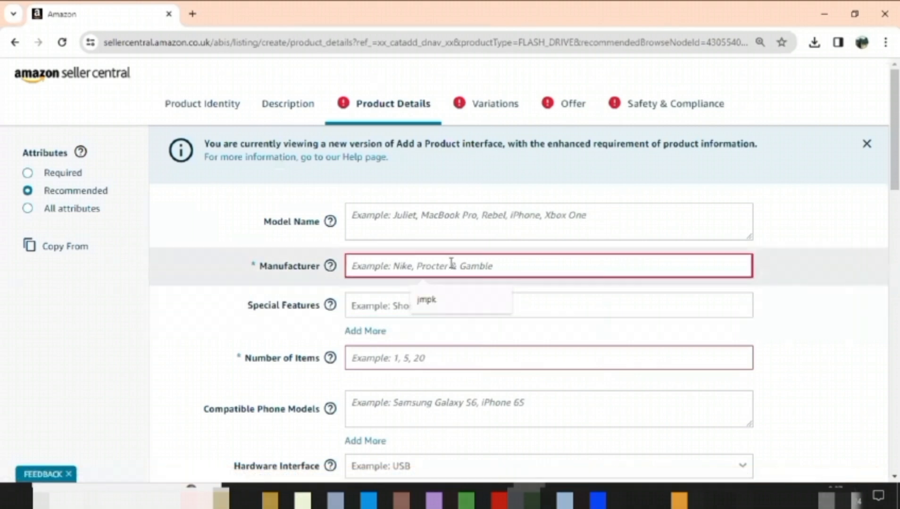
pyautogui.write('jmr')
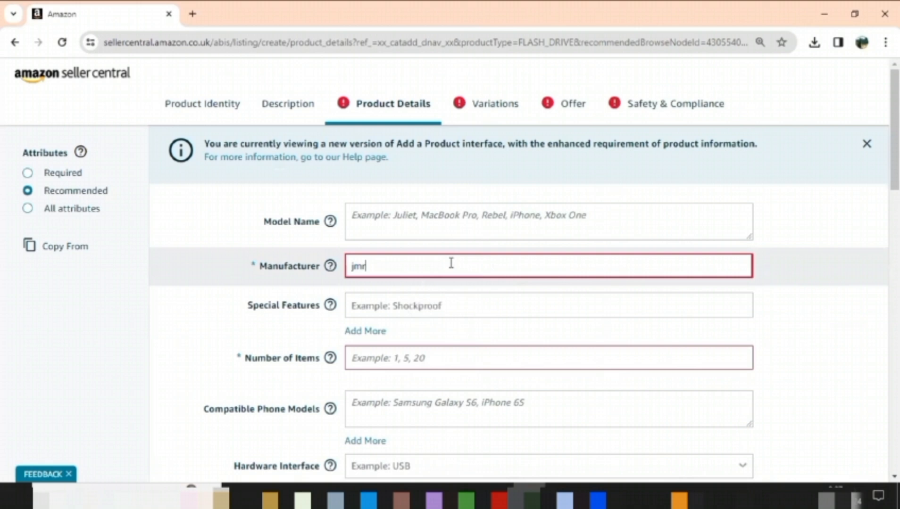
# - Set the special features to Lightweight and, in an added second entry, Shockproof
pyautogui.click(448, 305)
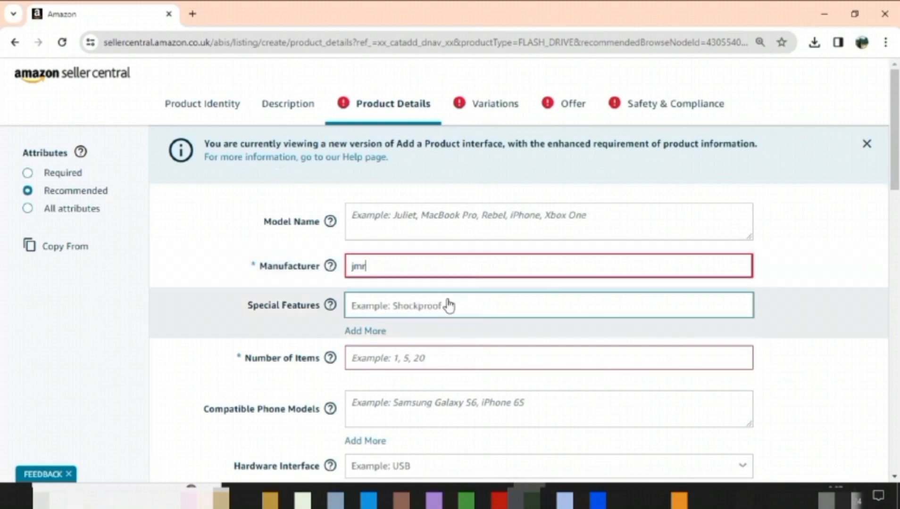
pyautogui.click(376, 310)
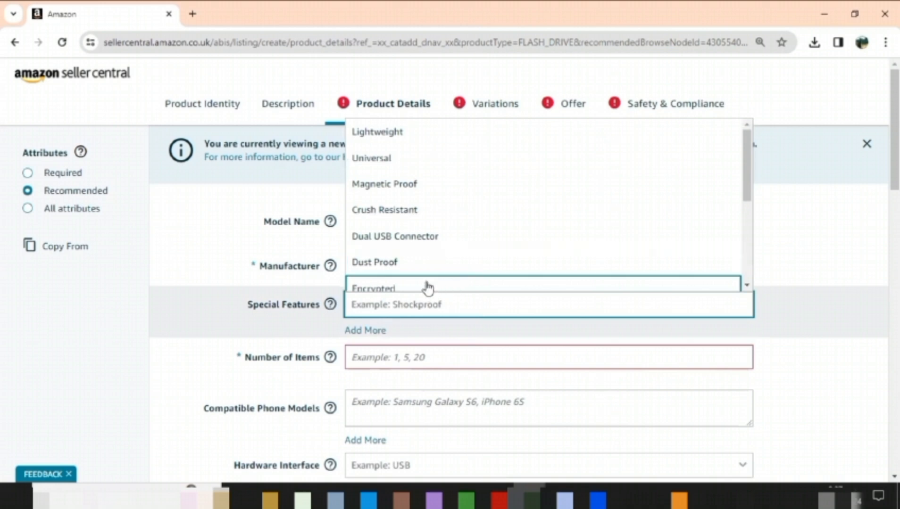
pyautogui.click(435, 136)
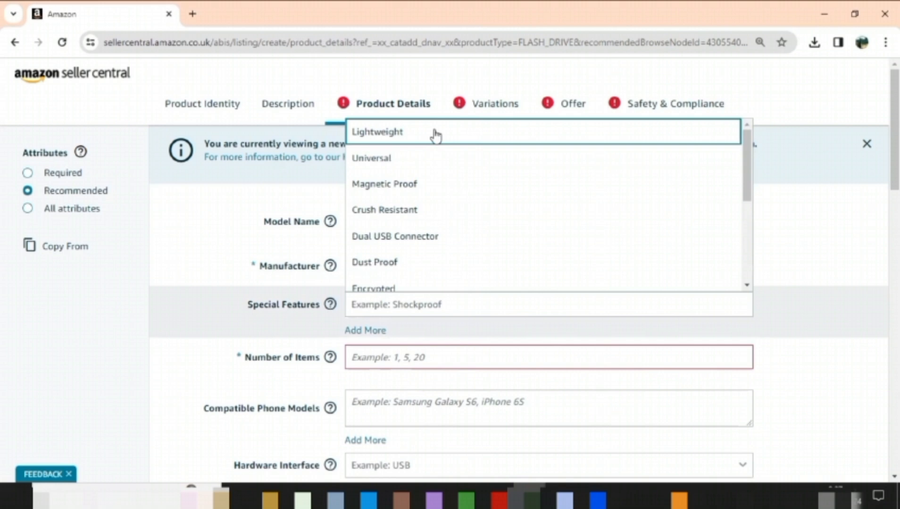
pyautogui.click(366, 331)
pyautogui.click(368, 346)
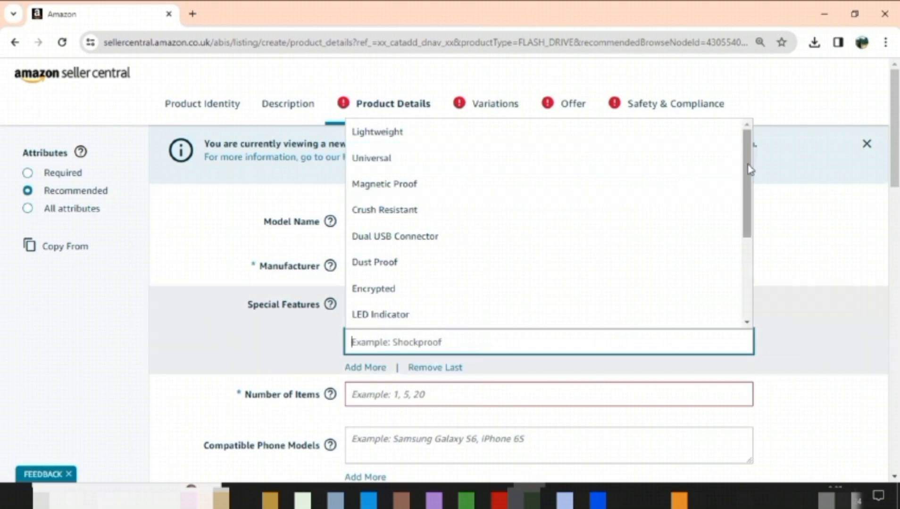
pyautogui.moveTo(746, 171); pyautogui.dragTo(745, 224)
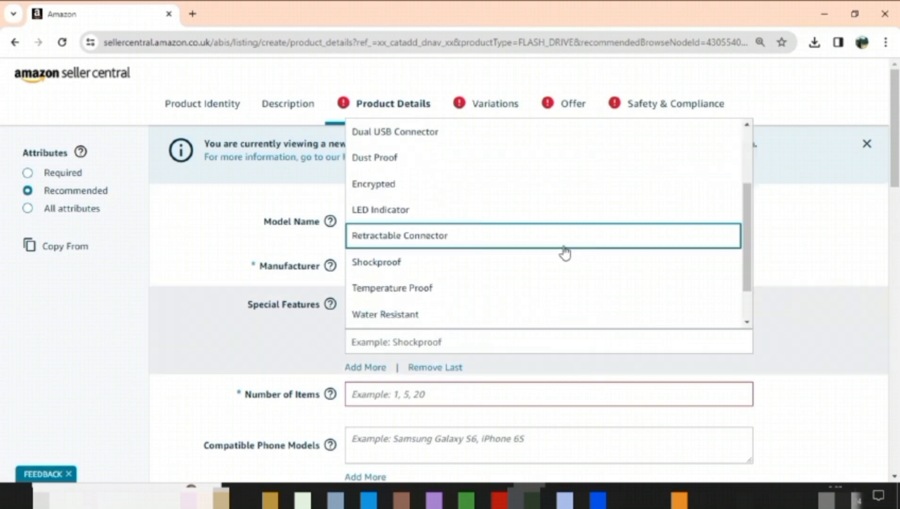
pyautogui.click(538, 262)
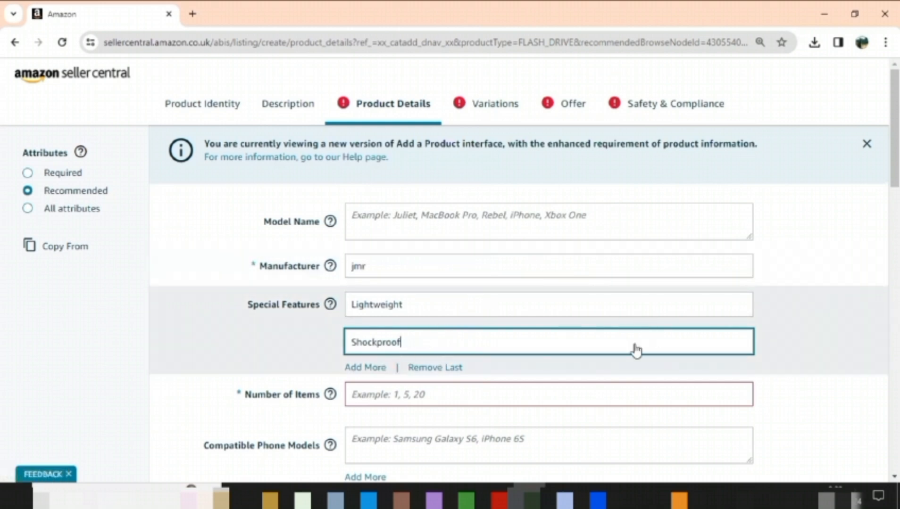
# - Set the number of items to 1 and the hardware interface to USB
pyautogui.click(520, 393)
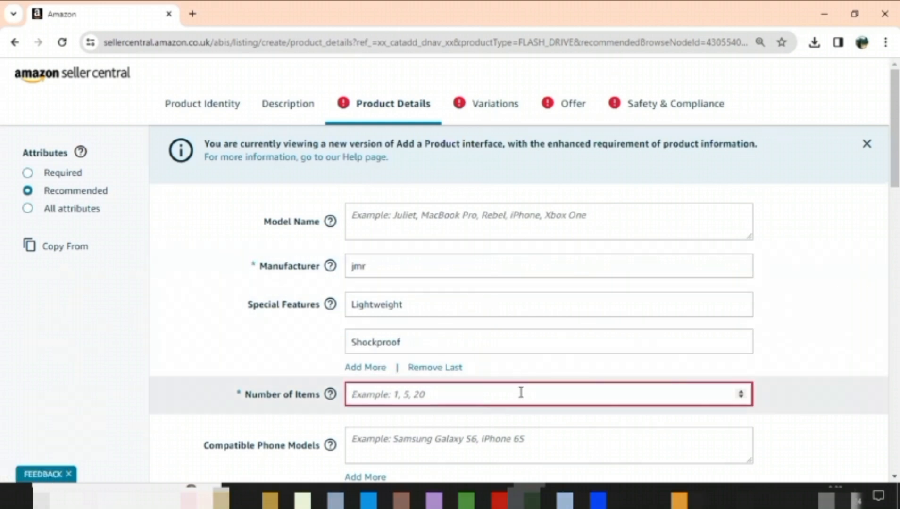
pyautogui.write('1')
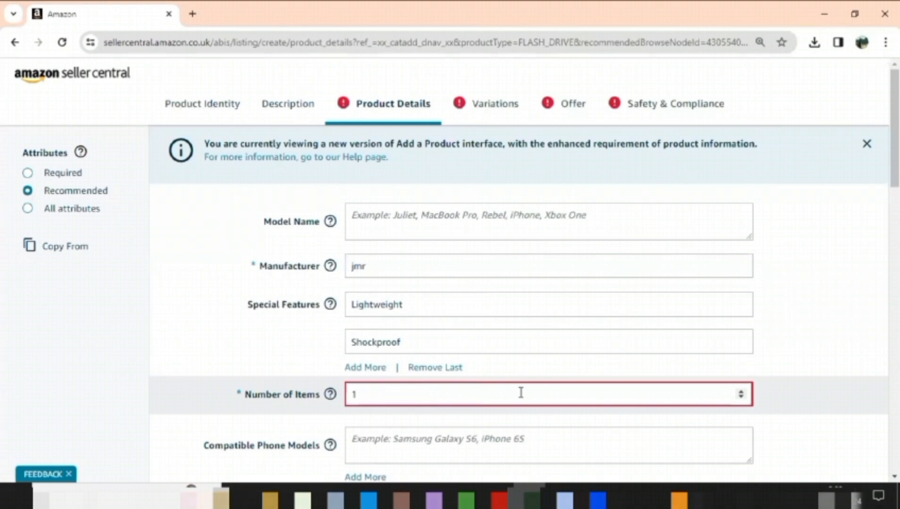
pyautogui.scroll(-3, 520, 392)
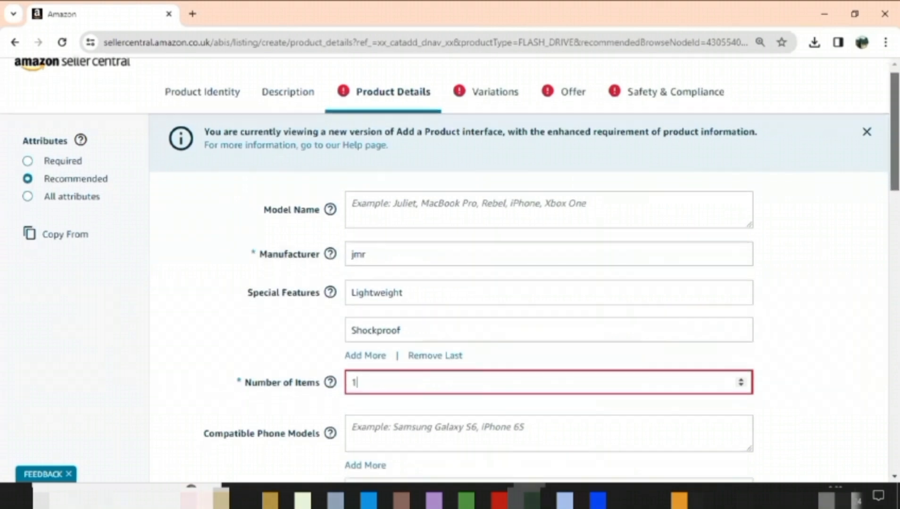
pyautogui.scroll(-1, 673, 284)
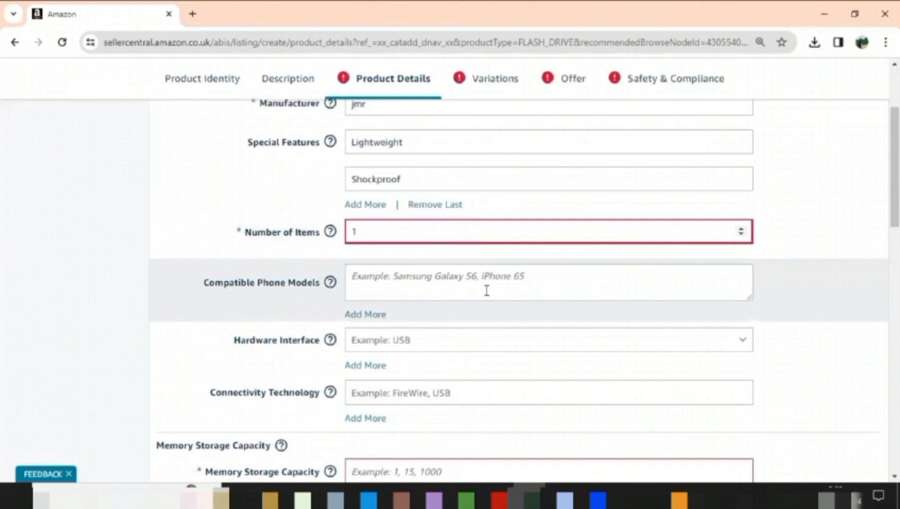
pyautogui.click(470, 281)
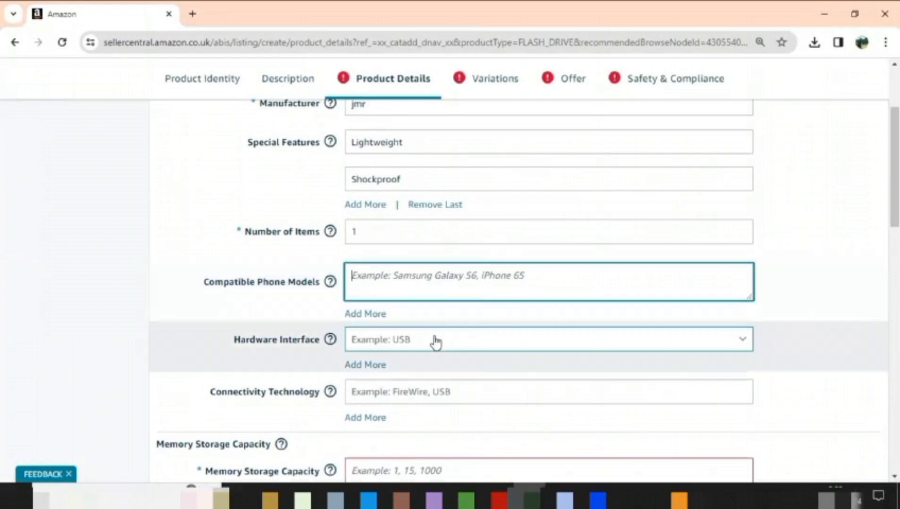
pyautogui.click(434, 340)
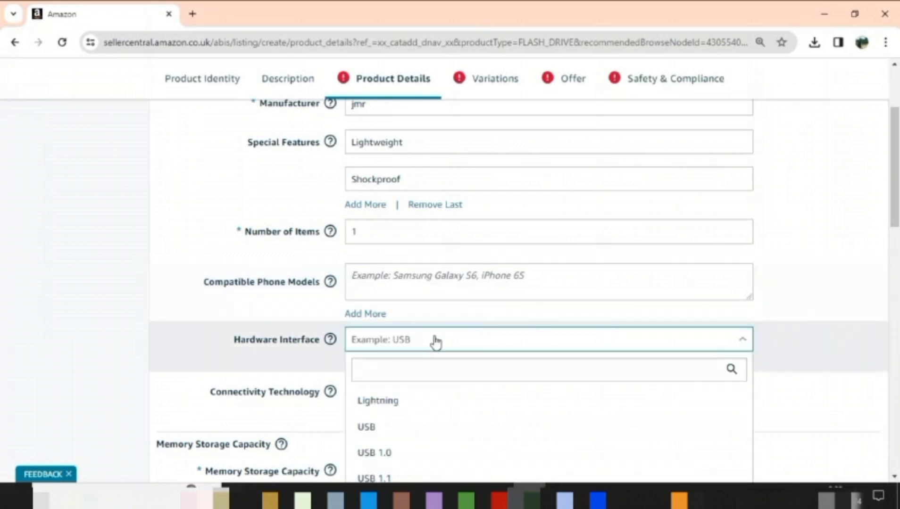
pyautogui.click(414, 428)
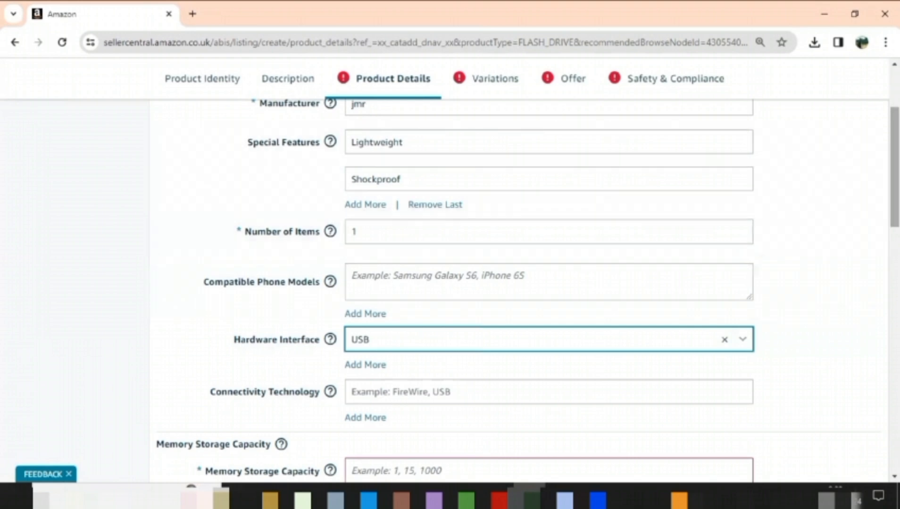
# - Set the memory storage capacity to 4 with GB as its unit
pyautogui.scroll(-4, 527, 291)
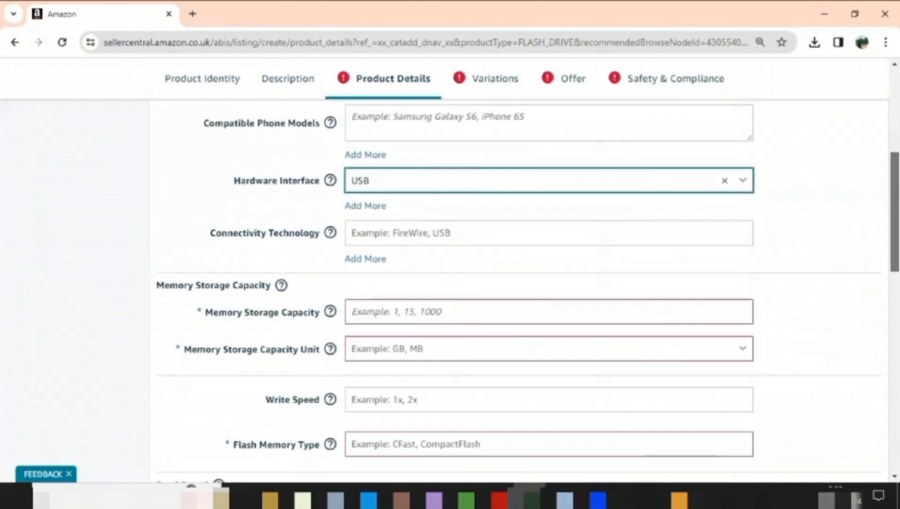
pyautogui.scroll(-2, 527, 291)
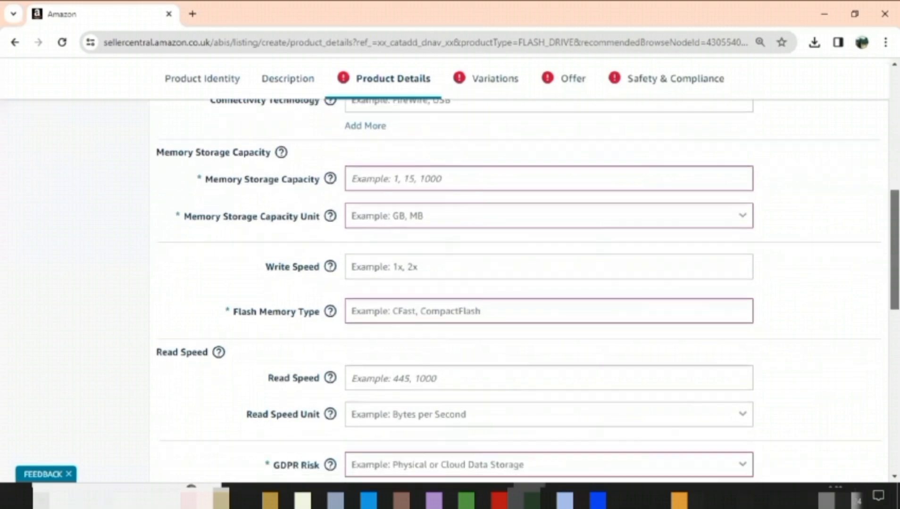
pyautogui.click(498, 179)
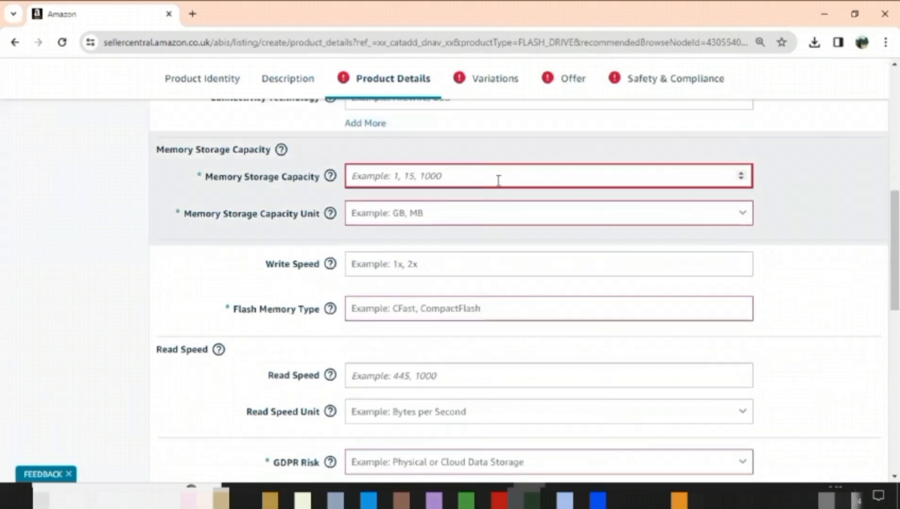
pyautogui.write('4')
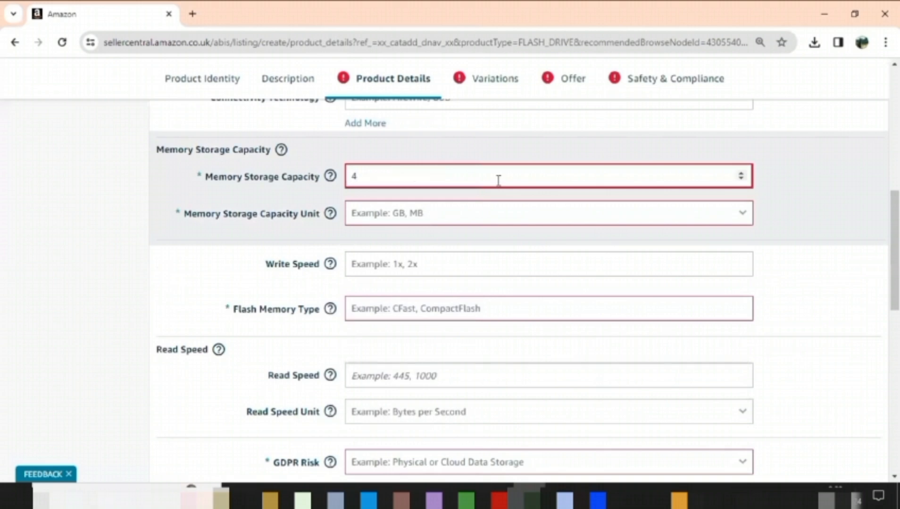
pyautogui.click(488, 216)
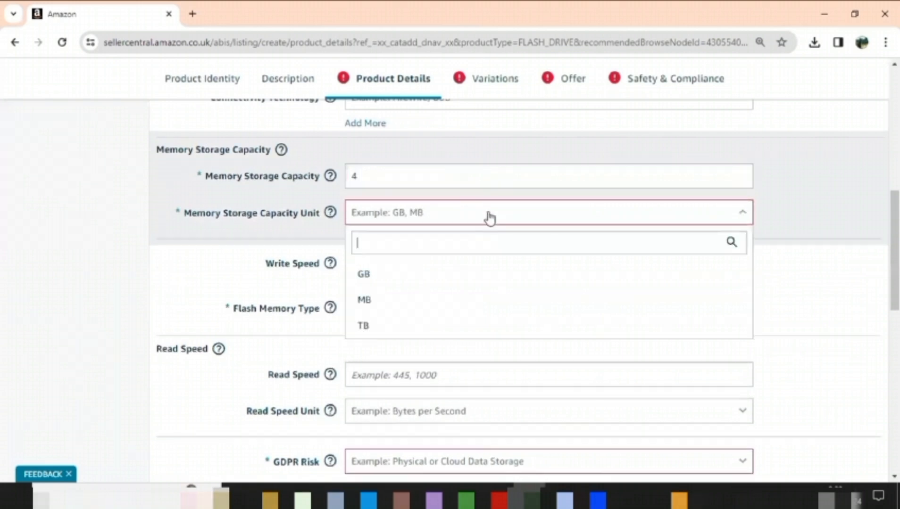
pyautogui.click(424, 275)
# - Set the write speed to 2.5x and the flash memory type to USB
pyautogui.click(412, 267)
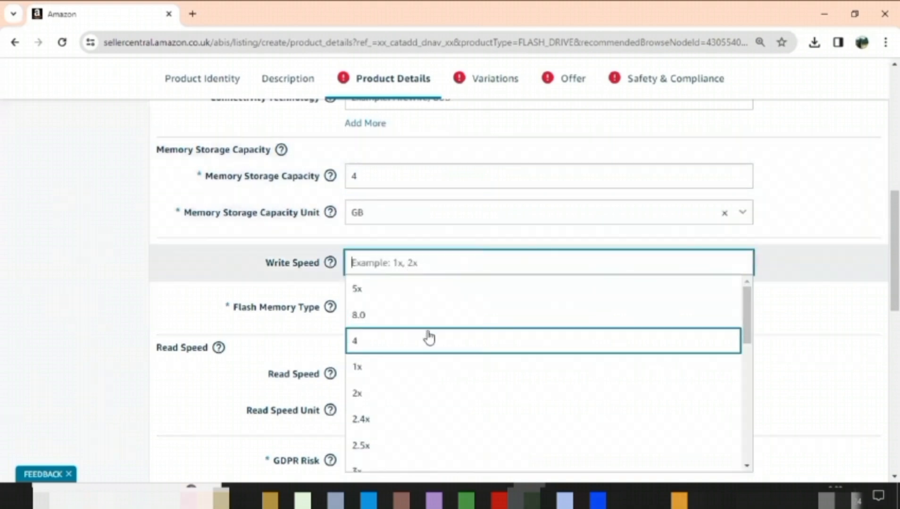
pyautogui.click(414, 445)
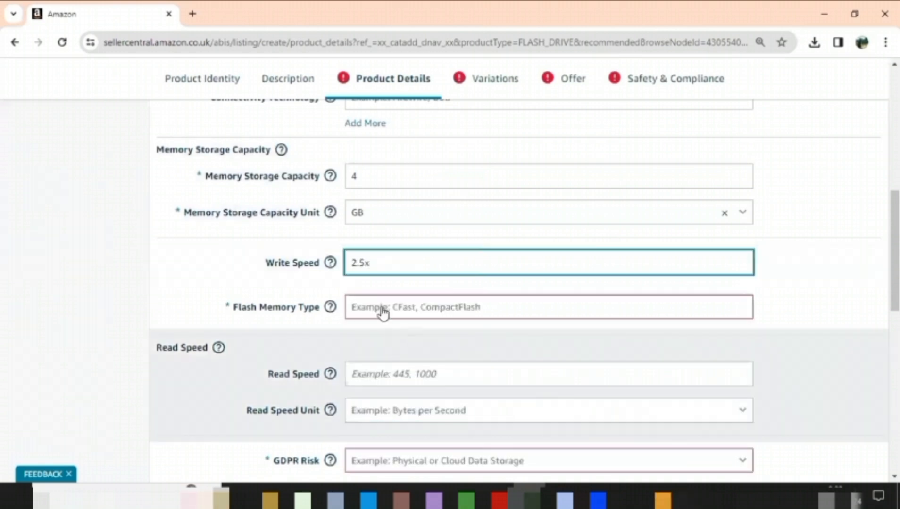
pyautogui.click(381, 309)
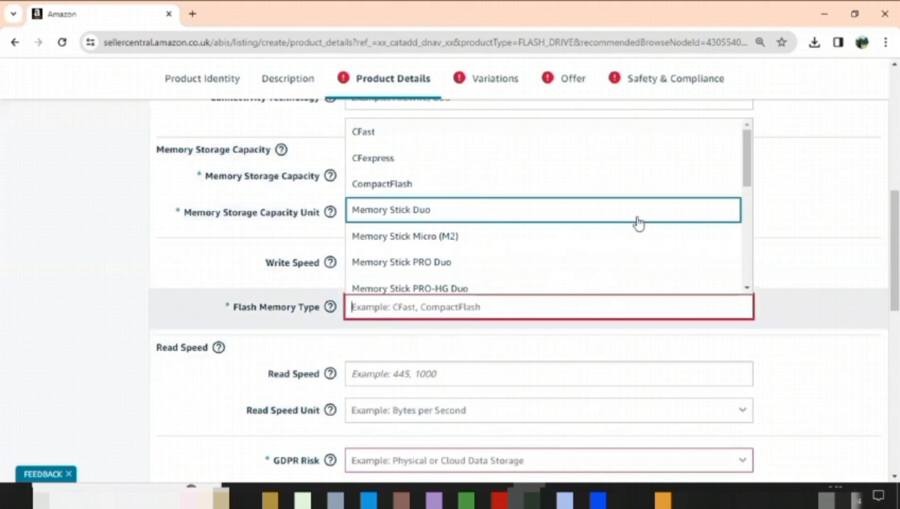
pyautogui.moveTo(750, 183); pyautogui.dragTo(744, 266)
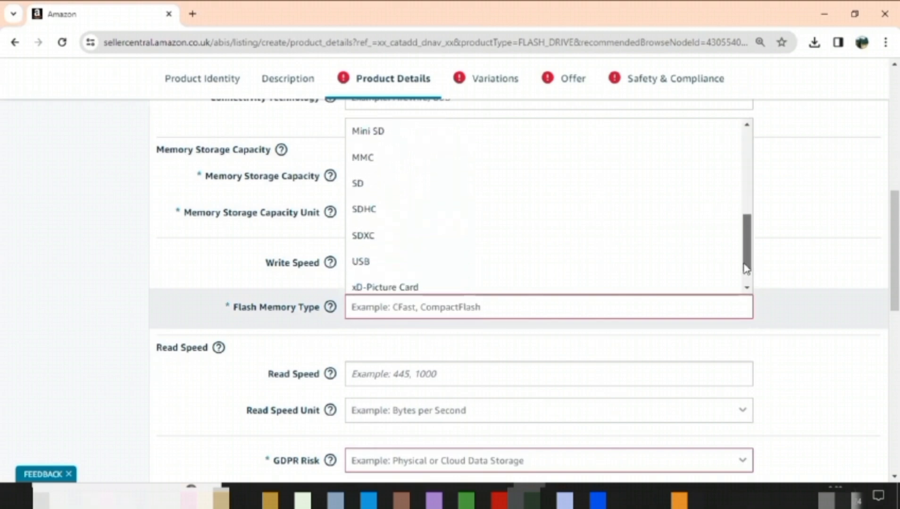
pyautogui.click(656, 254)
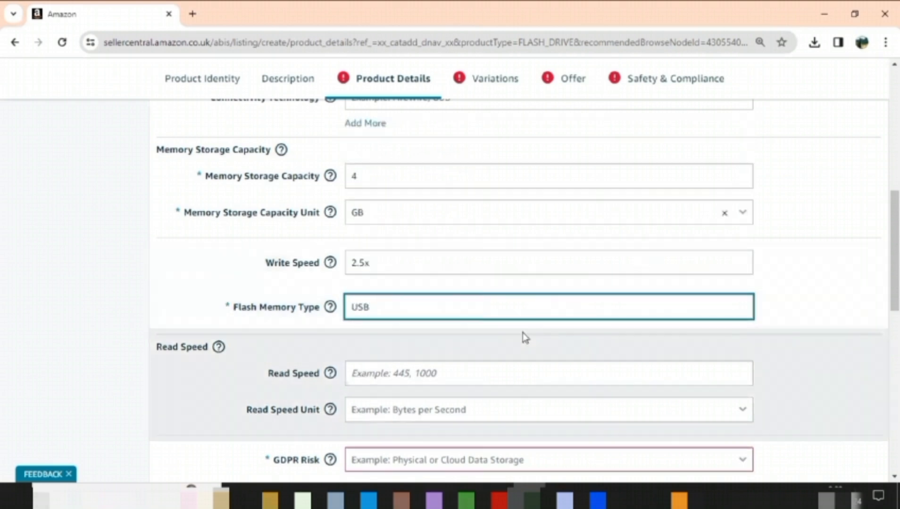
# - Set the GDPR risk to Physical or Cloud Data Storage
pyautogui.scroll(-2, 778, 297)
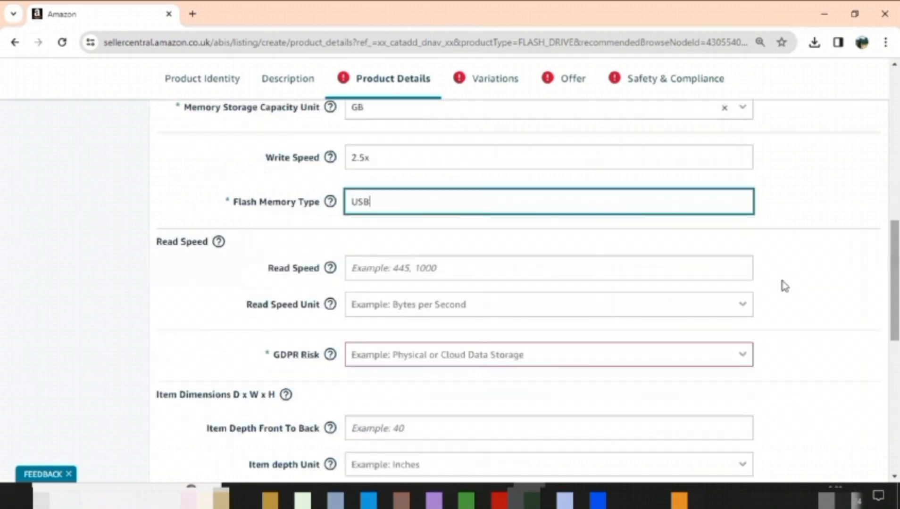
pyautogui.click(546, 279)
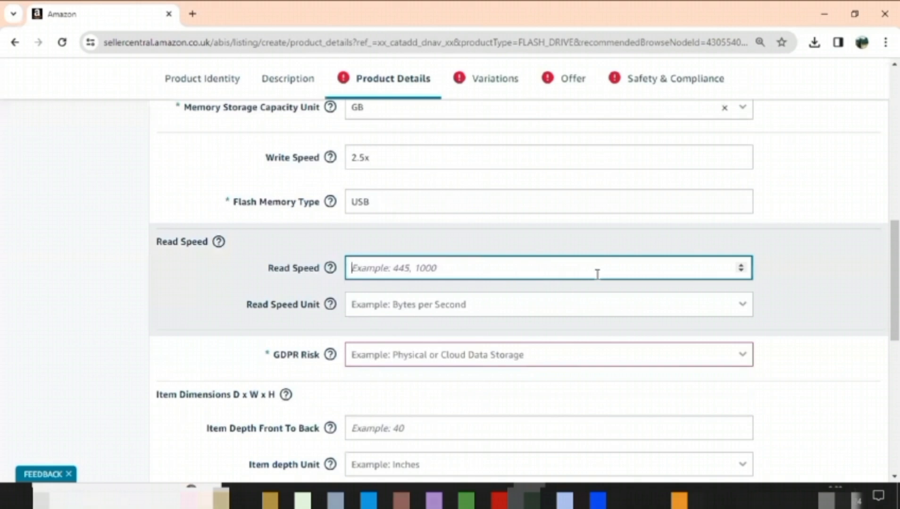
pyautogui.scroll(-2, 601, 298)
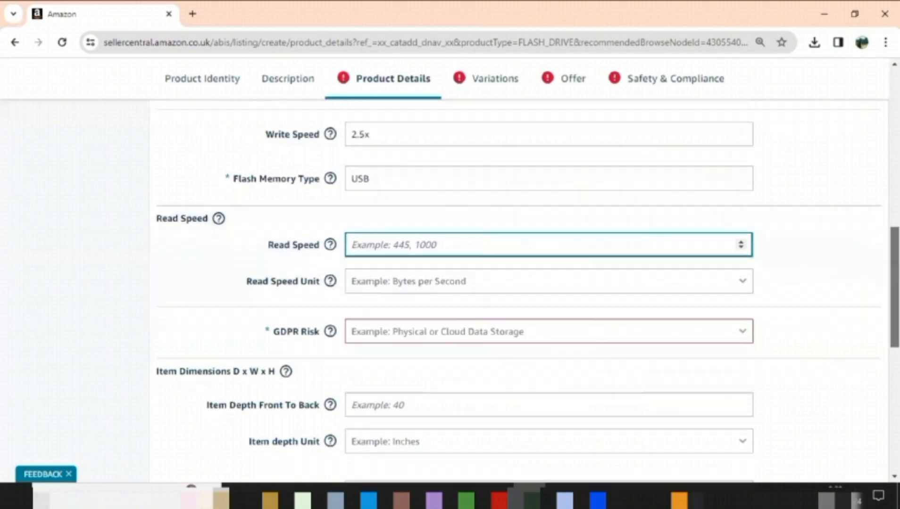
pyautogui.click(586, 284)
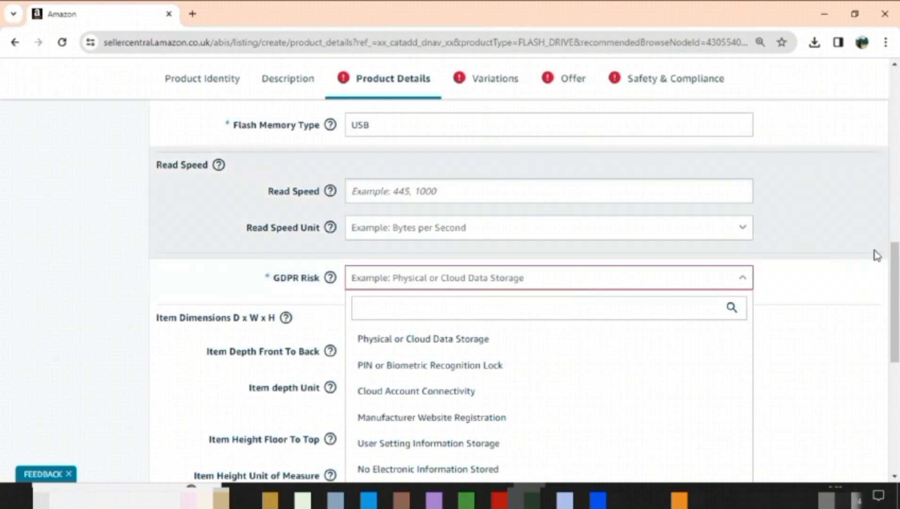
pyautogui.scroll(-3, 875, 255)
pyautogui.scroll(2, 528, 291)
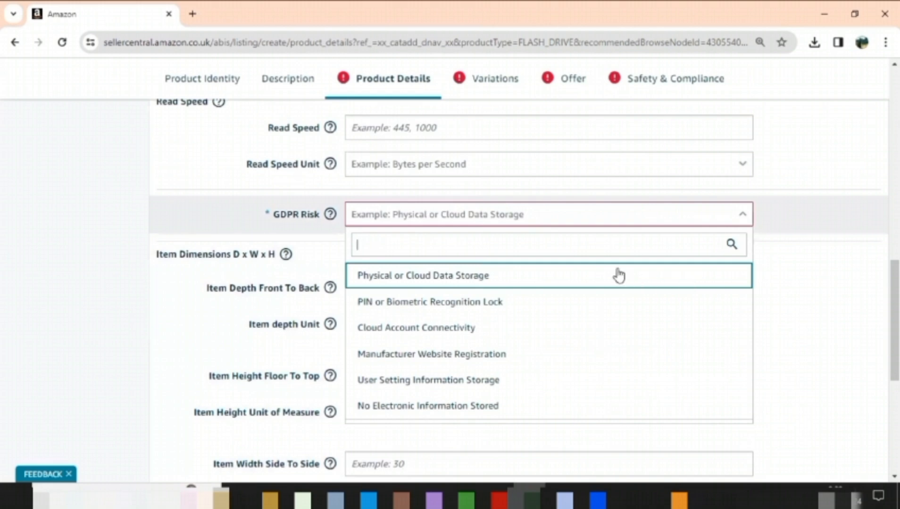
pyautogui.click(618, 275)
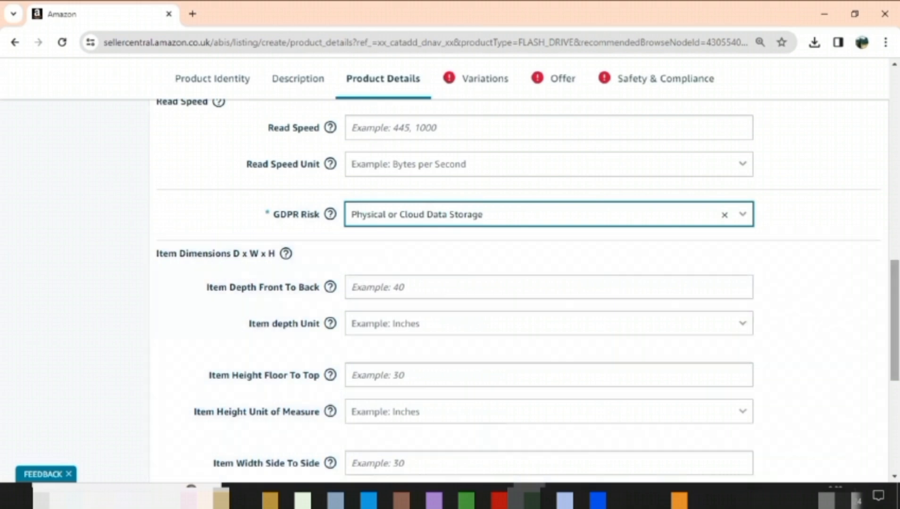
# - Set the item depth front to back to 33 with Centimeters as its unit
pyautogui.scroll(-1, 519, 283)
pyautogui.click(544, 213)
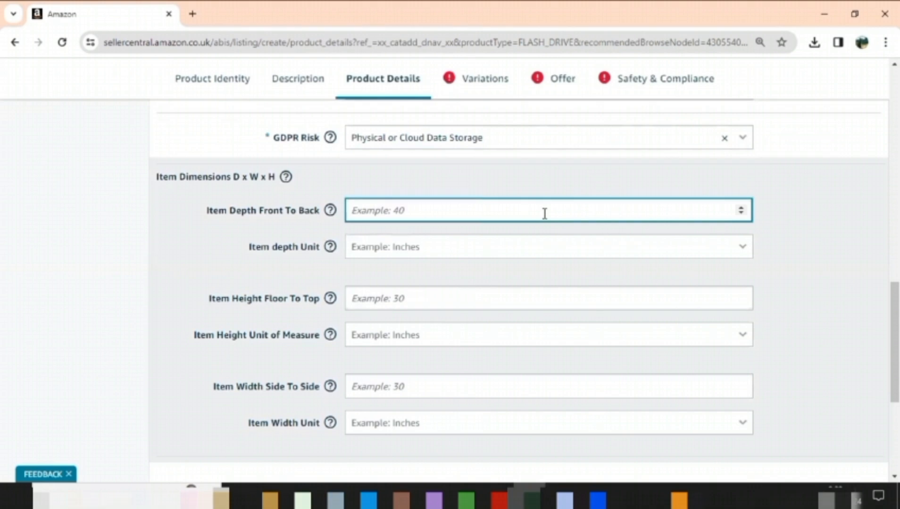
pyautogui.write('33')
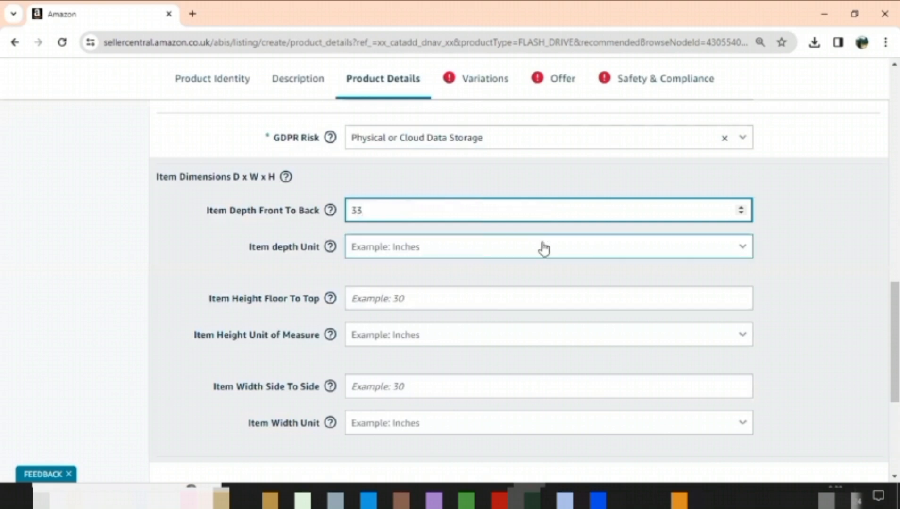
pyautogui.click(544, 249)
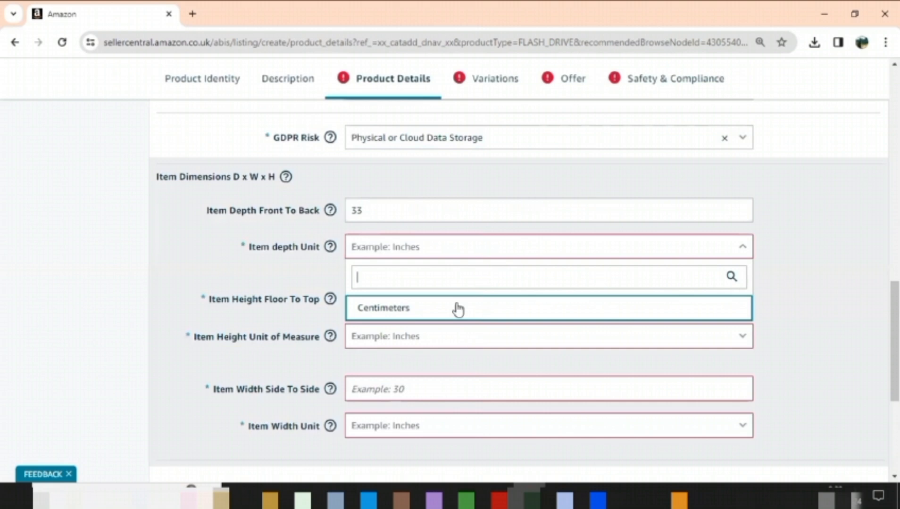
pyautogui.click(400, 308)
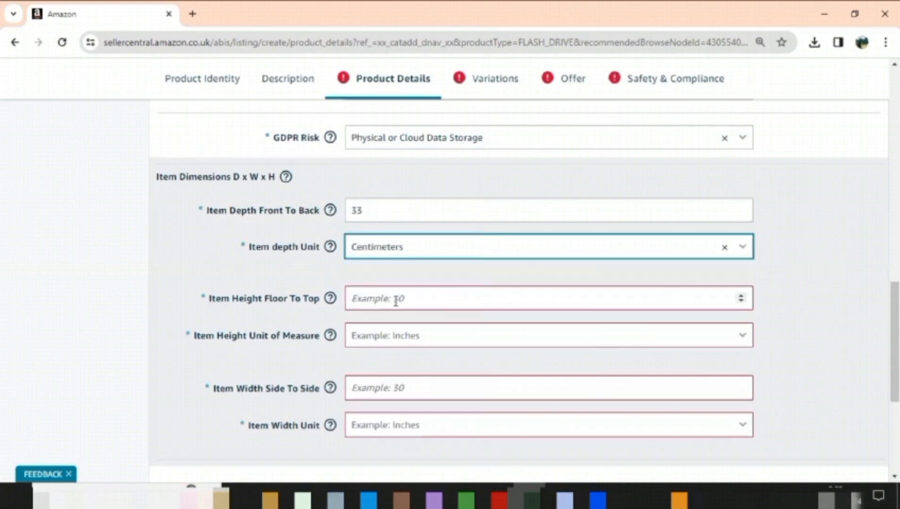
# - Set the item height floor to top to 1 with Centimeters as its unit
pyautogui.click(395, 301)
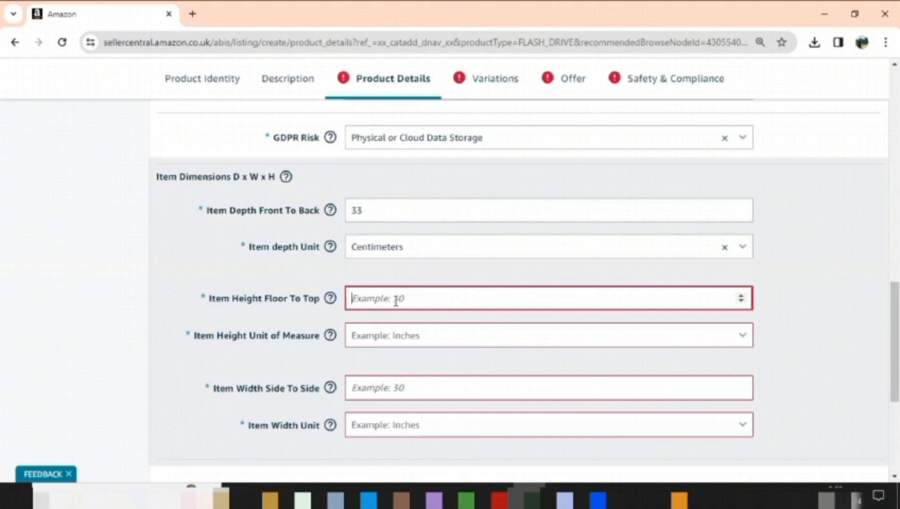
pyautogui.write('1')
pyautogui.click(401, 332)
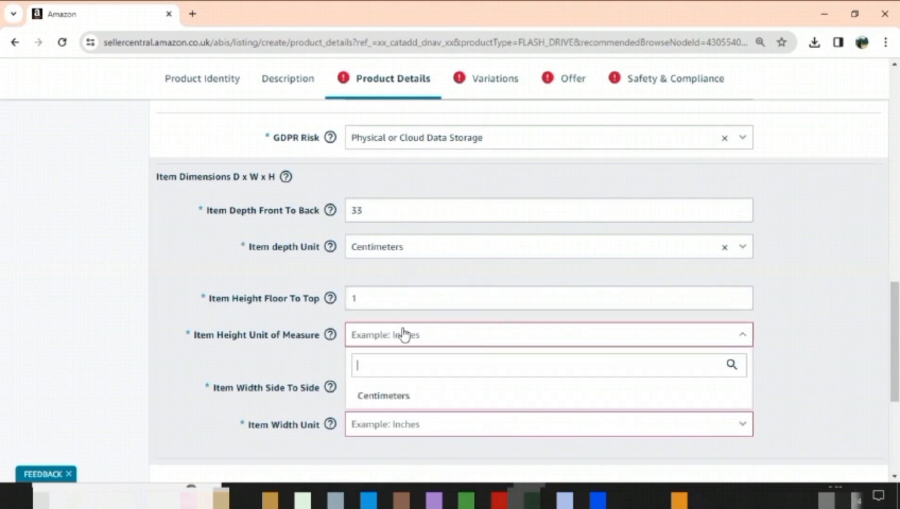
pyautogui.click(397, 396)
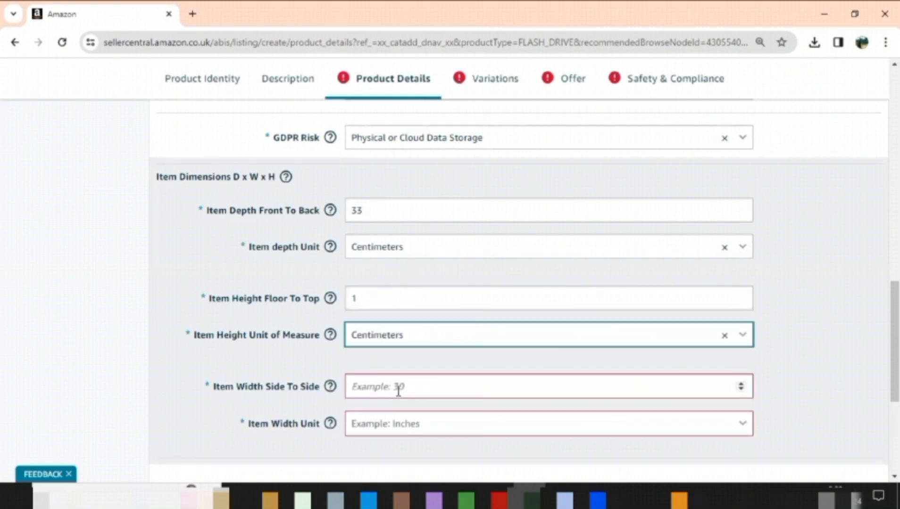
# - Set the item width side to side to 22 with Centimeters as its unit
pyautogui.click(399, 391)
pyautogui.write('22')
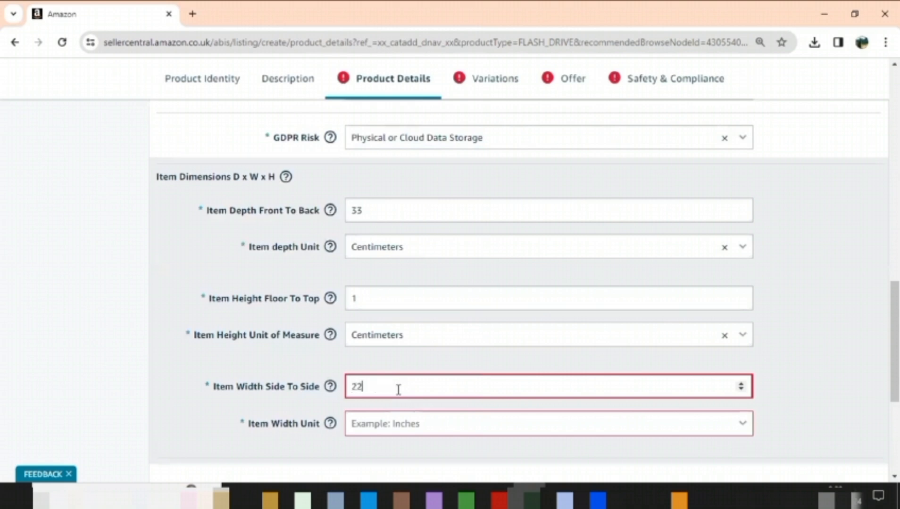
pyautogui.click(393, 423)
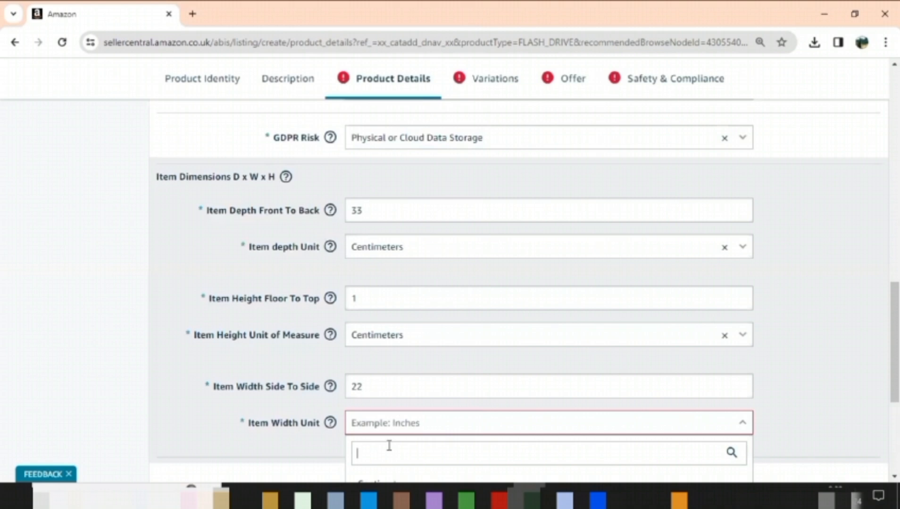
pyautogui.scroll(-2, 580, 374)
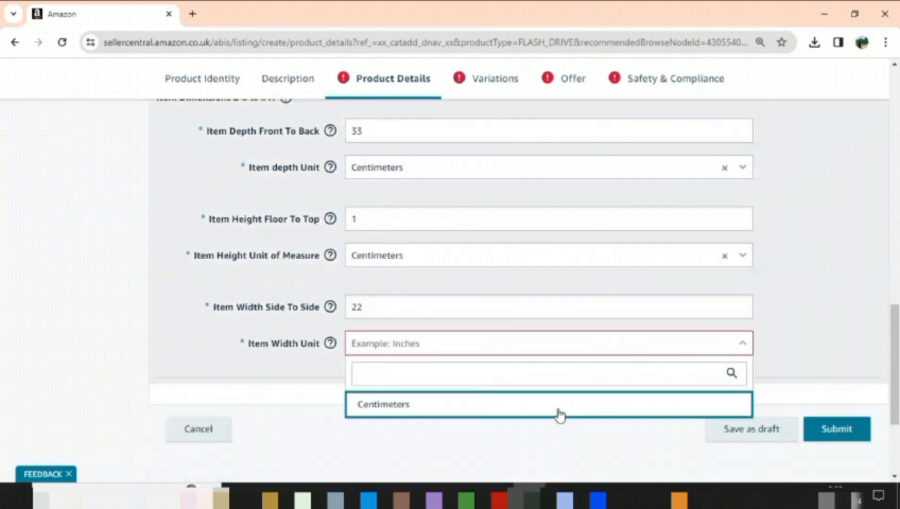
pyautogui.click(560, 410)
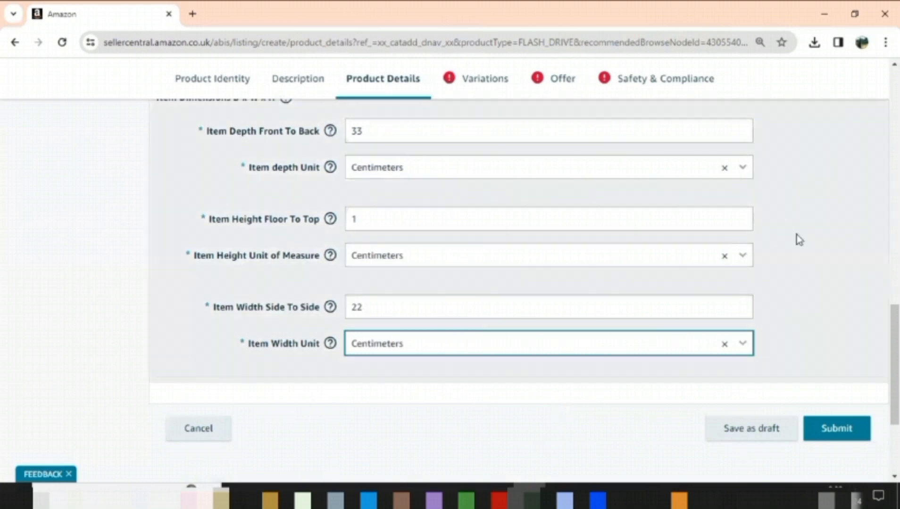
# - In the listing's Variations section, add black and pink as colour variants
pyautogui.scroll(2, 625, 203)
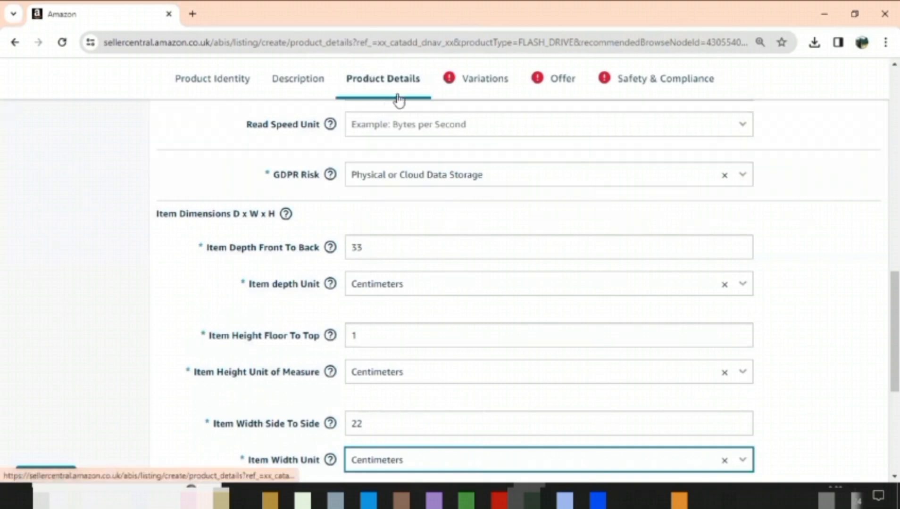
pyautogui.click(479, 89)
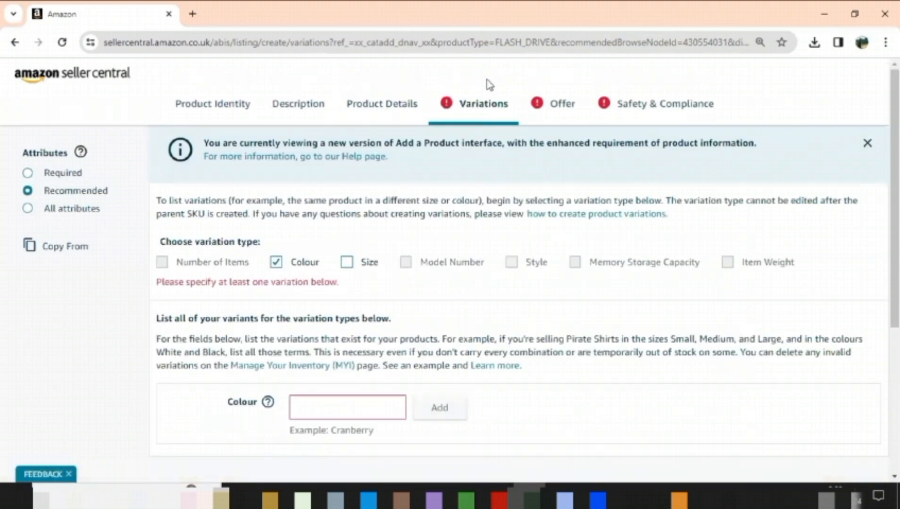
pyautogui.scroll(-2, 848, 141)
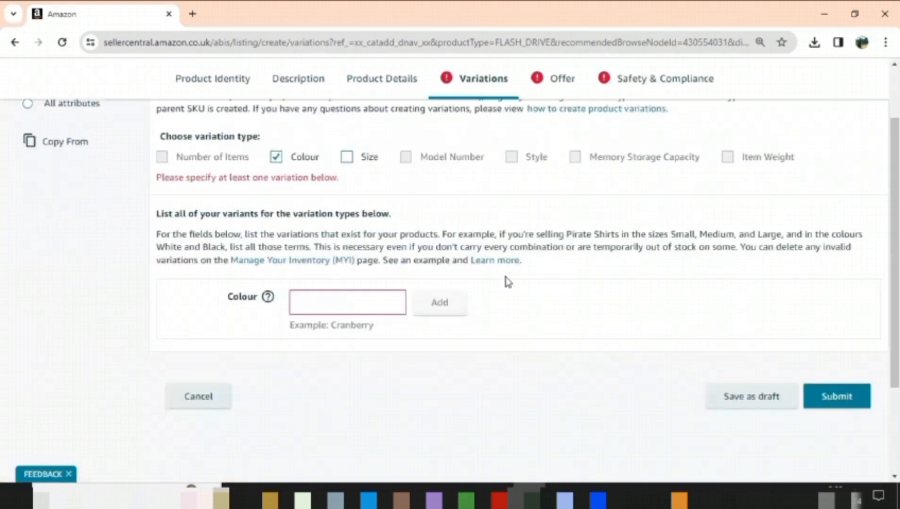
pyautogui.click(375, 301)
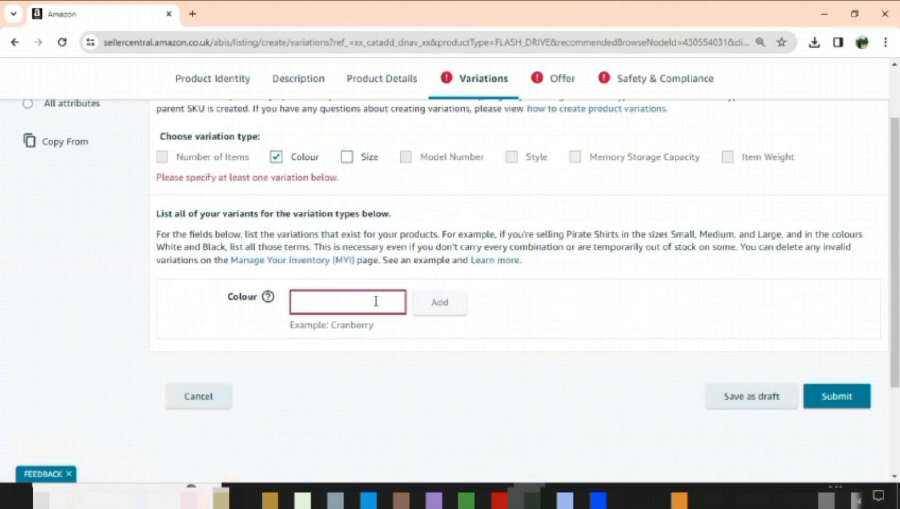
pyautogui.write('black')
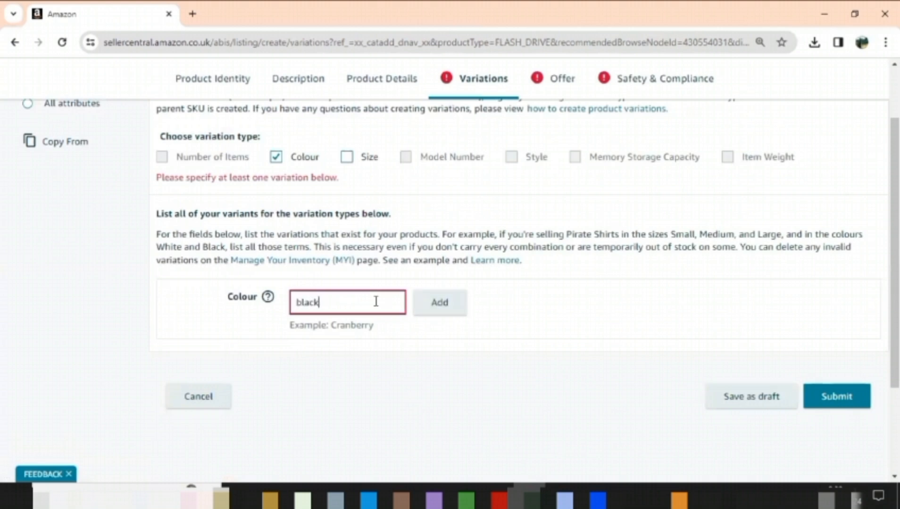
pyautogui.click(430, 310)
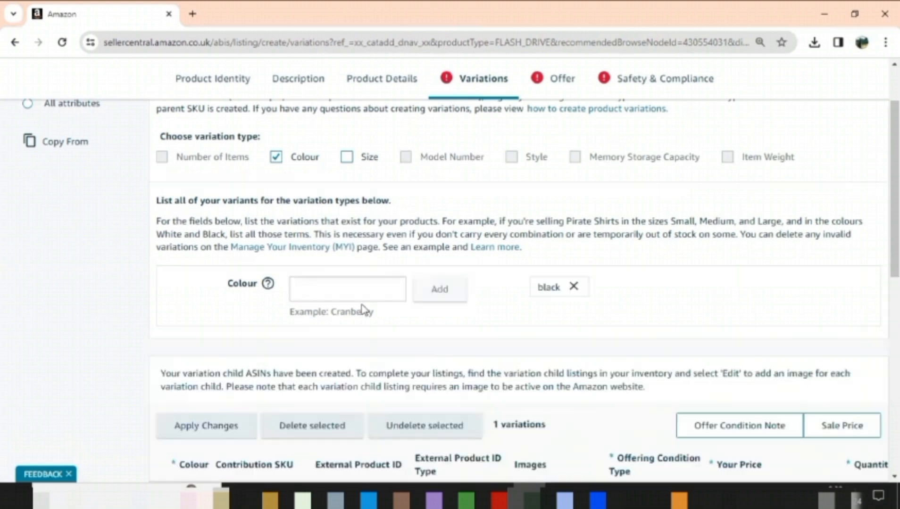
pyautogui.click(359, 295)
pyautogui.write('pink')
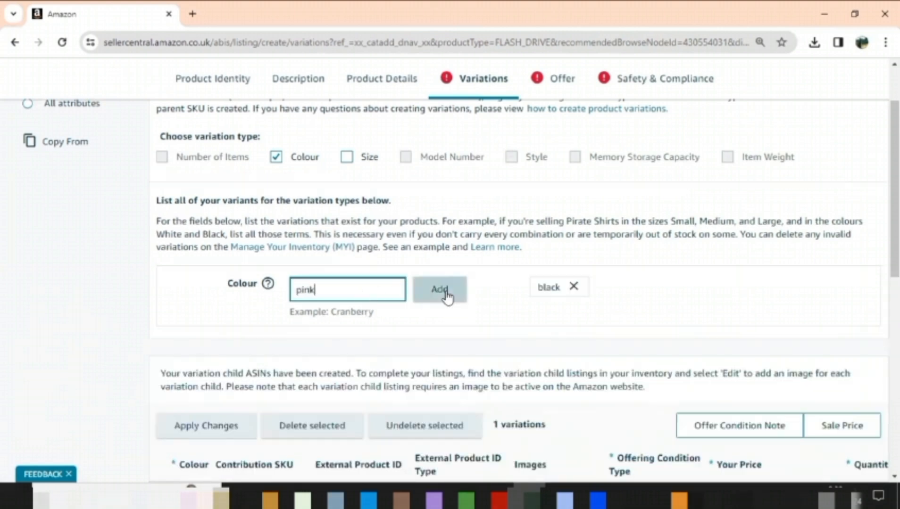
pyautogui.click(443, 297)
# - Add red and blue as further colour variants
pyautogui.click(364, 291)
pyautogui.write('red')
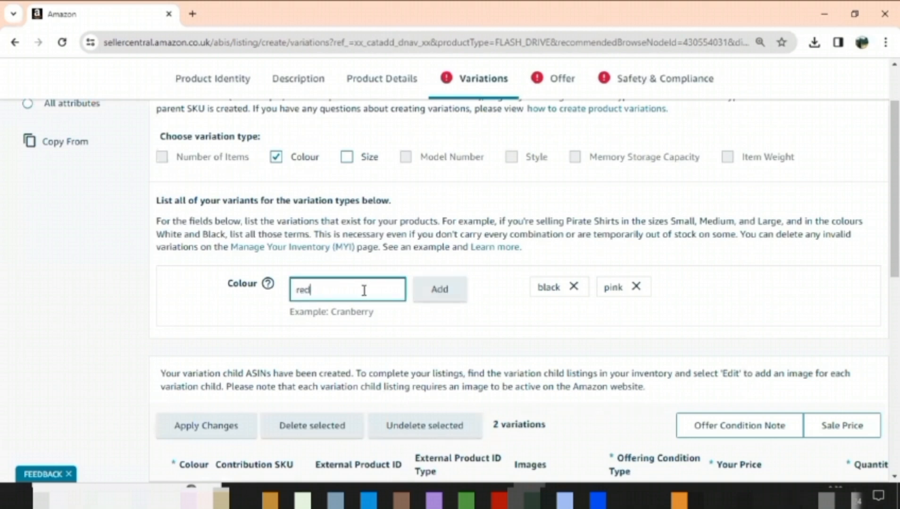
pyautogui.click(438, 295)
pyautogui.click(335, 289)
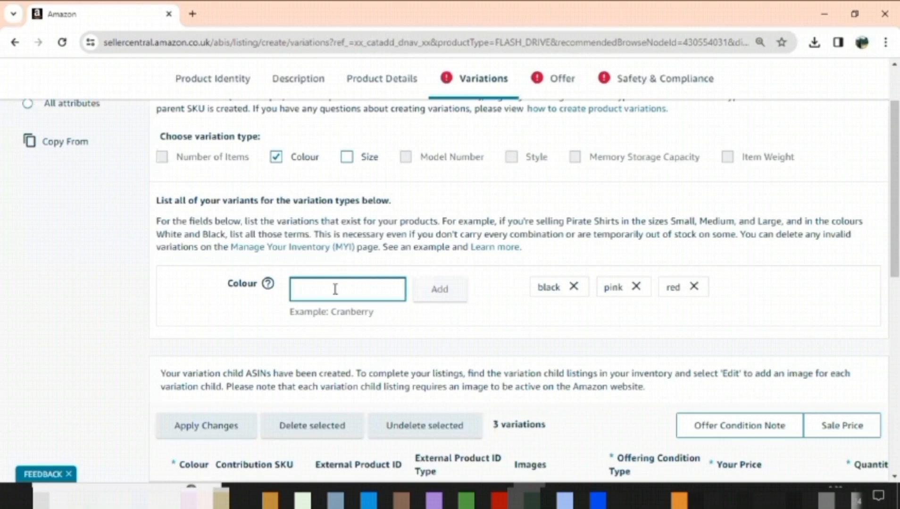
pyautogui.write('blue')
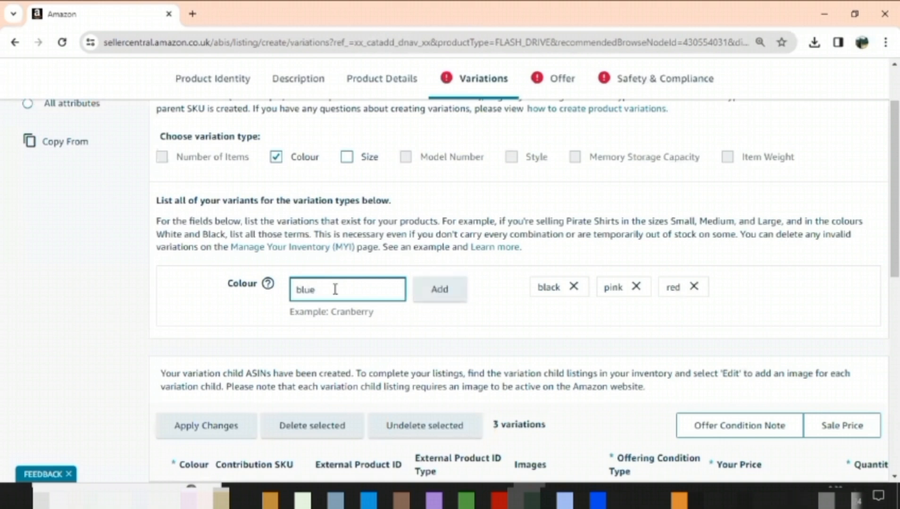
pyautogui.click(453, 296)
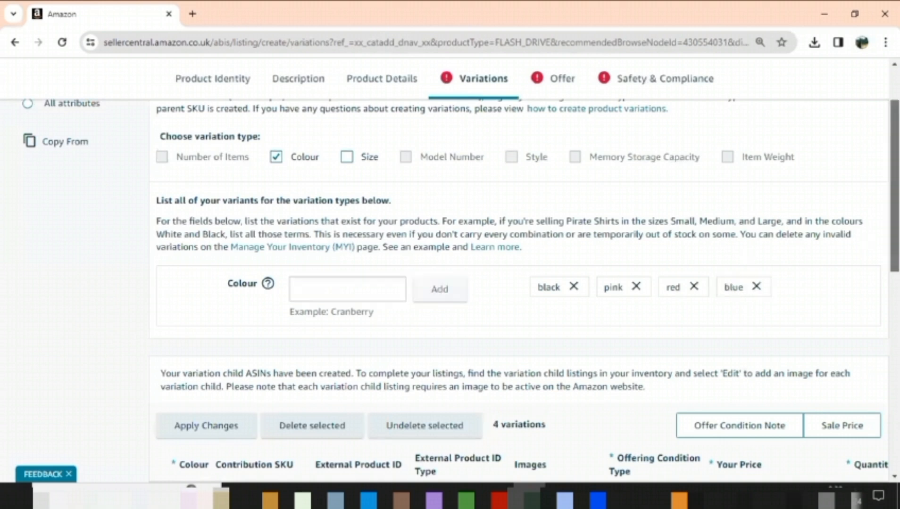
# - Set the offering condition type to New for the black, pink, red and blue variants
pyautogui.scroll(-2, 453, 292)
pyautogui.scroll(-3, 518, 293)
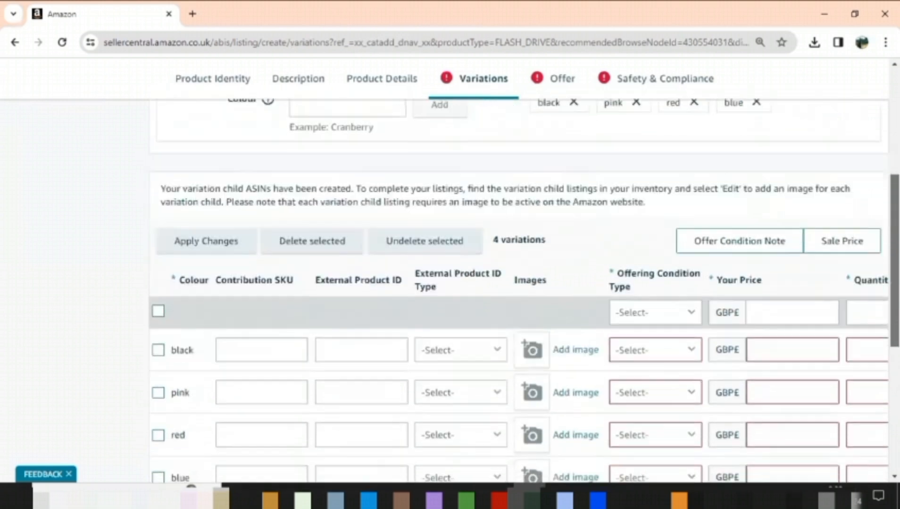
pyautogui.scroll(-1, 518, 293)
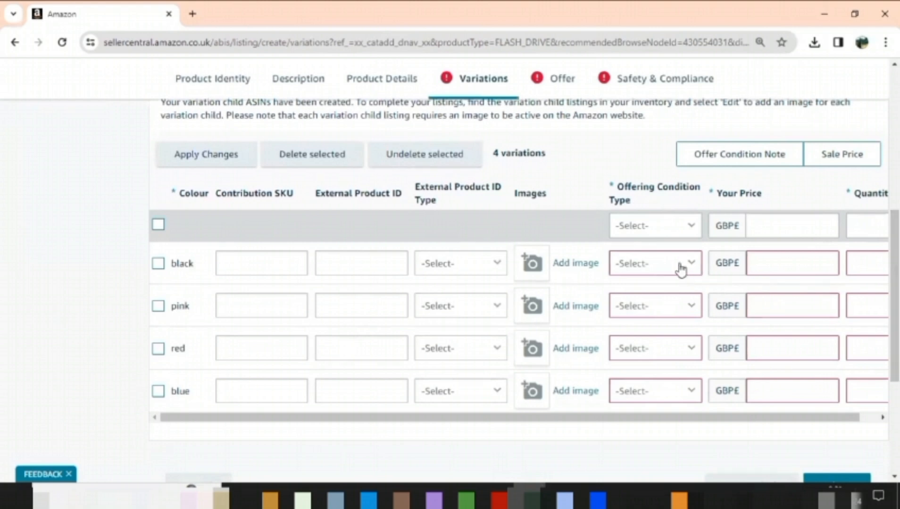
pyautogui.click(666, 268)
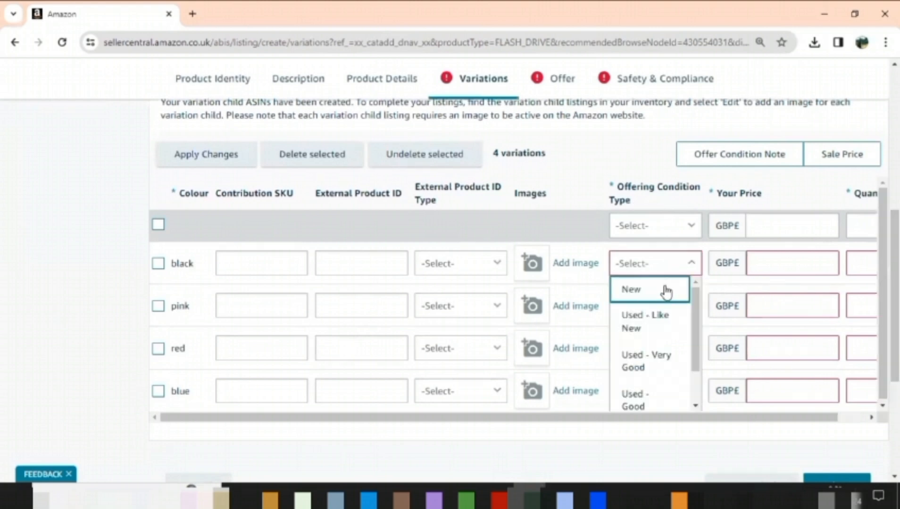
pyautogui.click(665, 291)
pyautogui.click(665, 309)
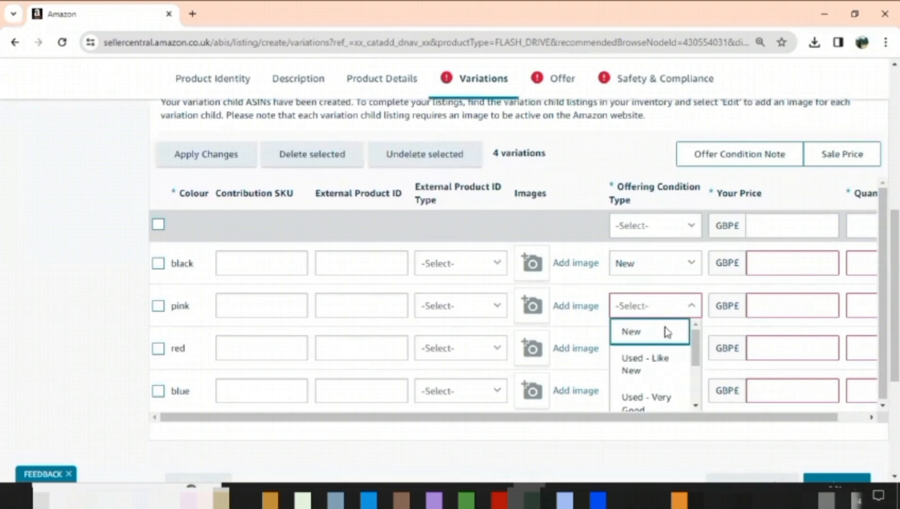
pyautogui.click(666, 333)
pyautogui.click(663, 348)
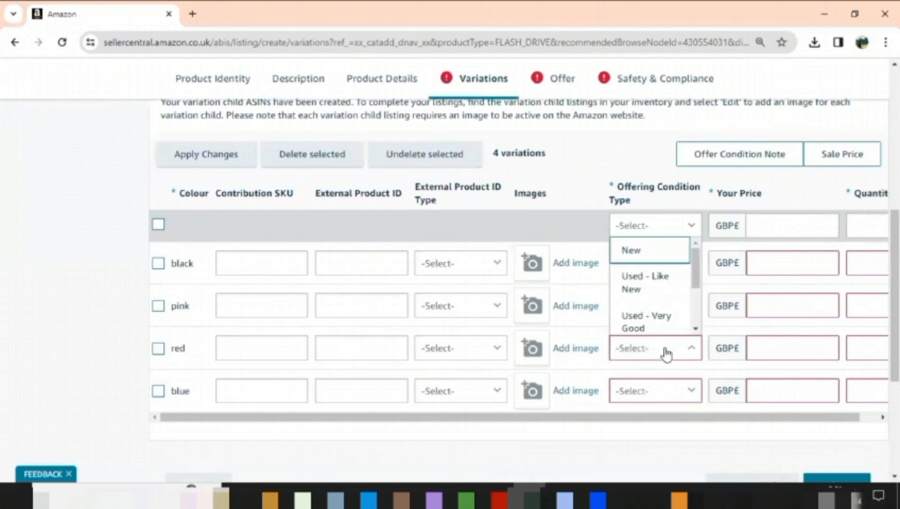
pyautogui.click(663, 254)
pyautogui.click(662, 388)
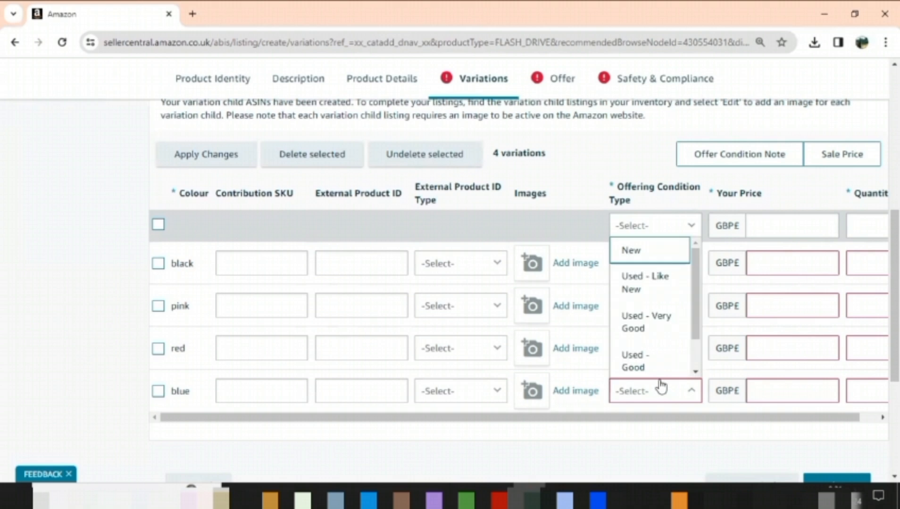
pyautogui.click(662, 255)
# - Set the price to GBP 2.99 for the black, pink, red and blue variants
pyautogui.click(779, 266)
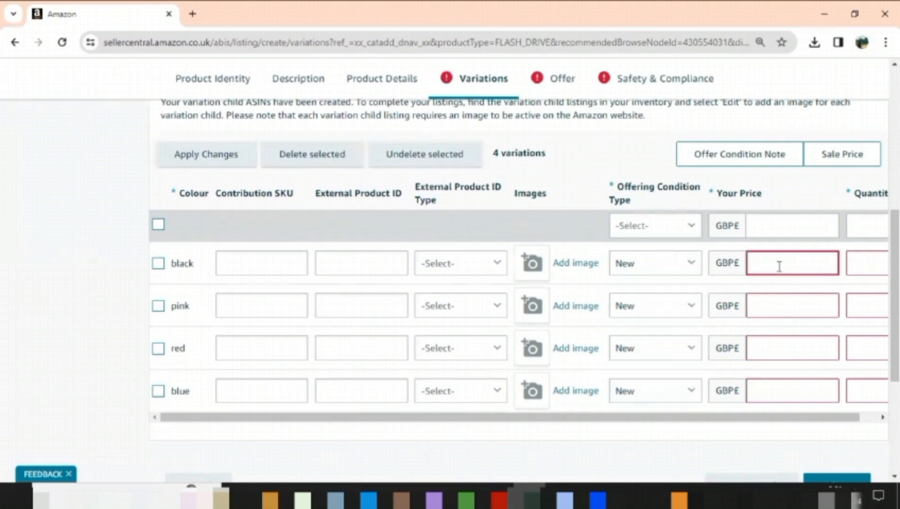
pyautogui.write('2.99')
pyautogui.click(781, 295)
pyautogui.write('2.99')
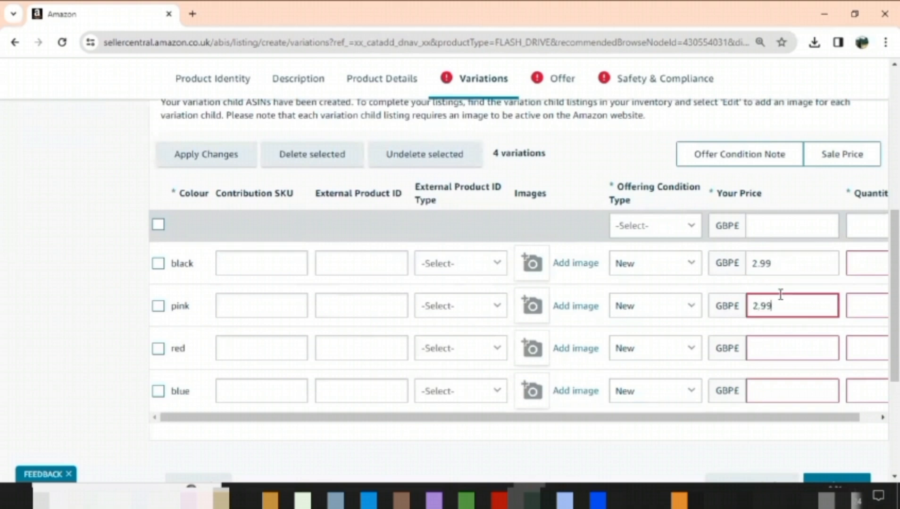
pyautogui.click(787, 341)
pyautogui.write('2.99')
pyautogui.click(787, 391)
pyautogui.write('2.99')
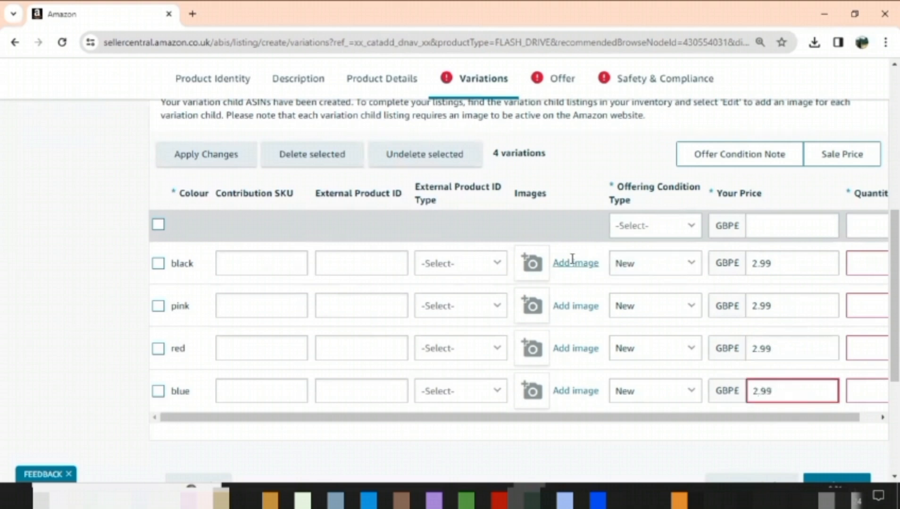
# - Upload the desktop picture "usb 2" as the black variant's main image and add it to the listing
pyautogui.click(534, 264)
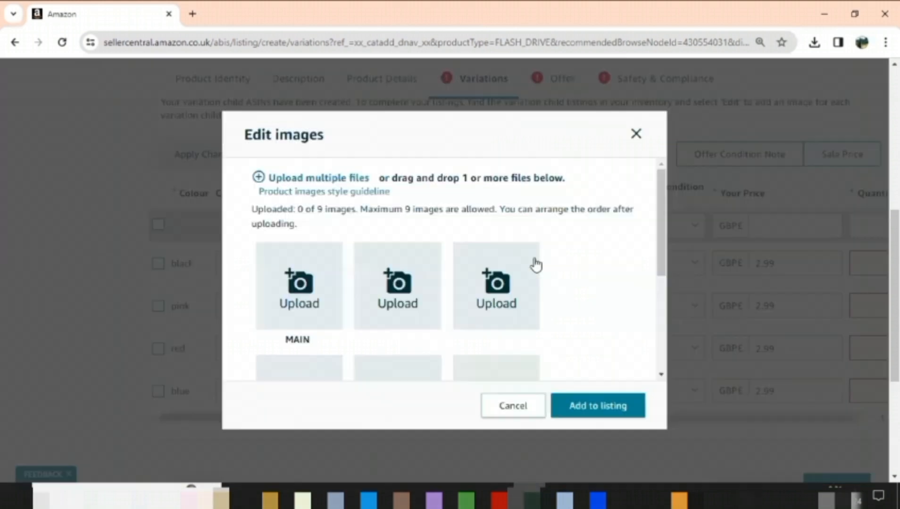
pyautogui.click(635, 134)
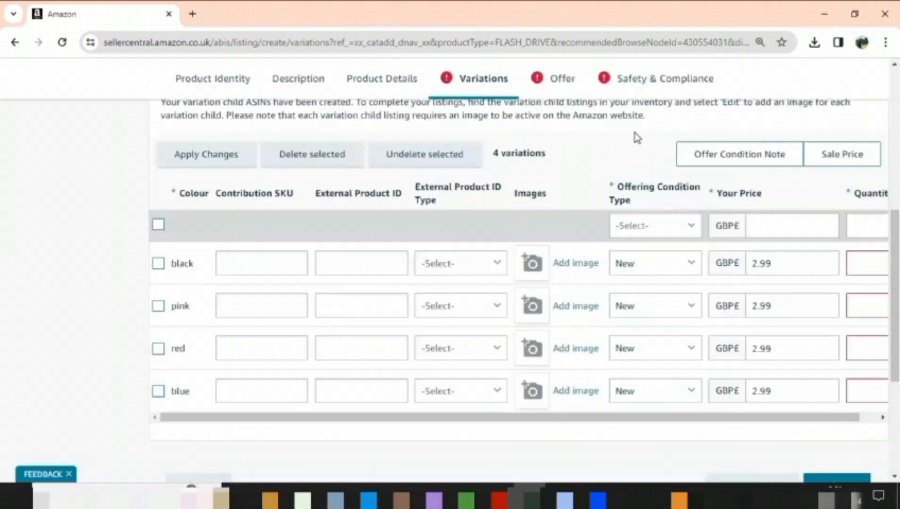
pyautogui.click(529, 263)
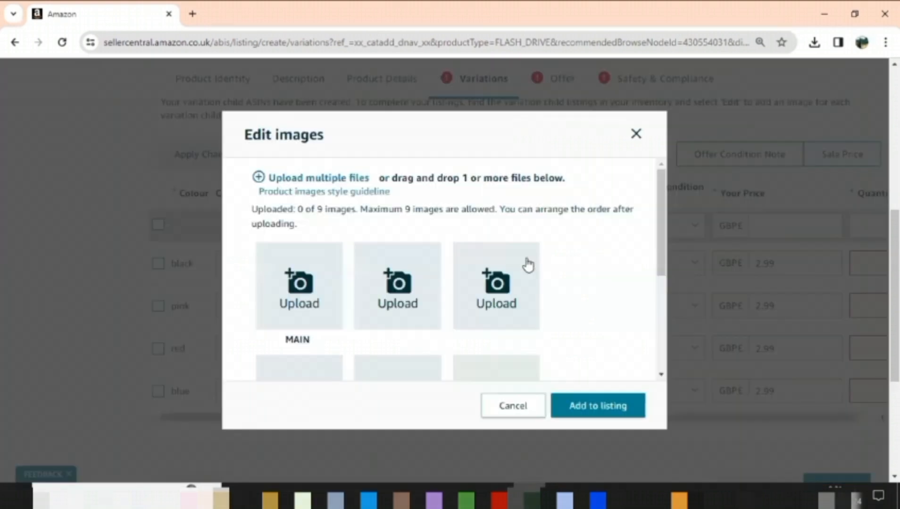
pyautogui.click(305, 295)
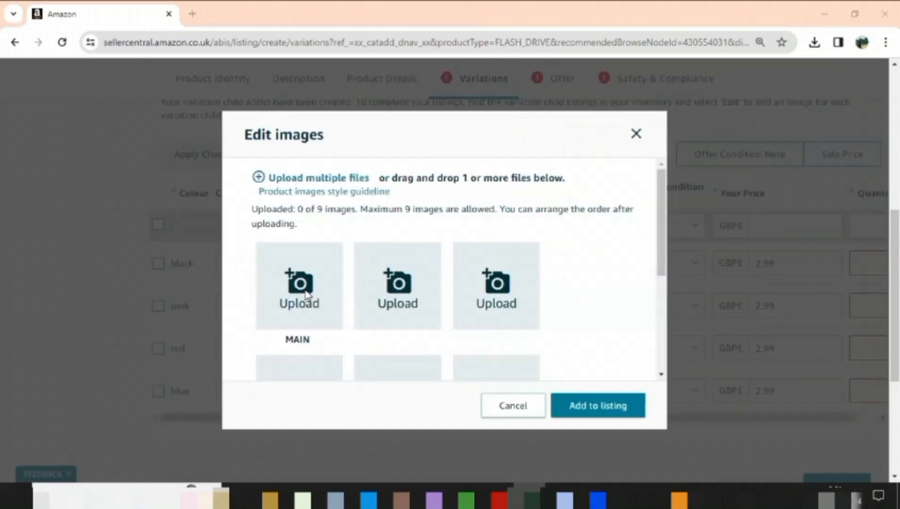
pyautogui.doubleClick(302, 115)
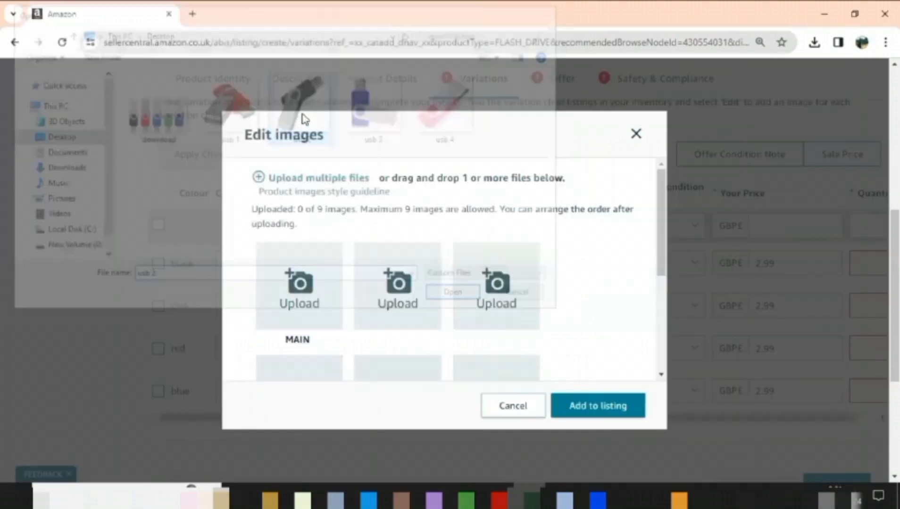
pyautogui.click(598, 418)
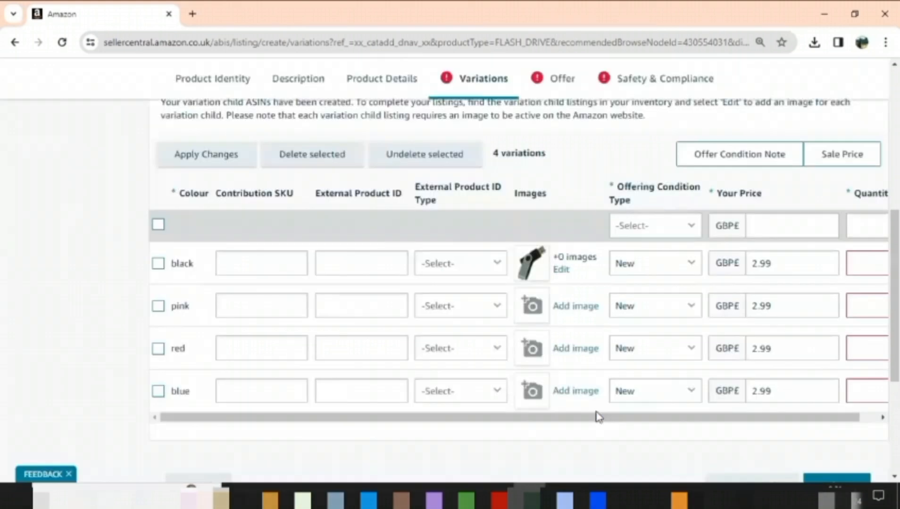
# - Upload the picture "usb 4" as the pink variant's main image and add it to the listing
pyautogui.click(536, 306)
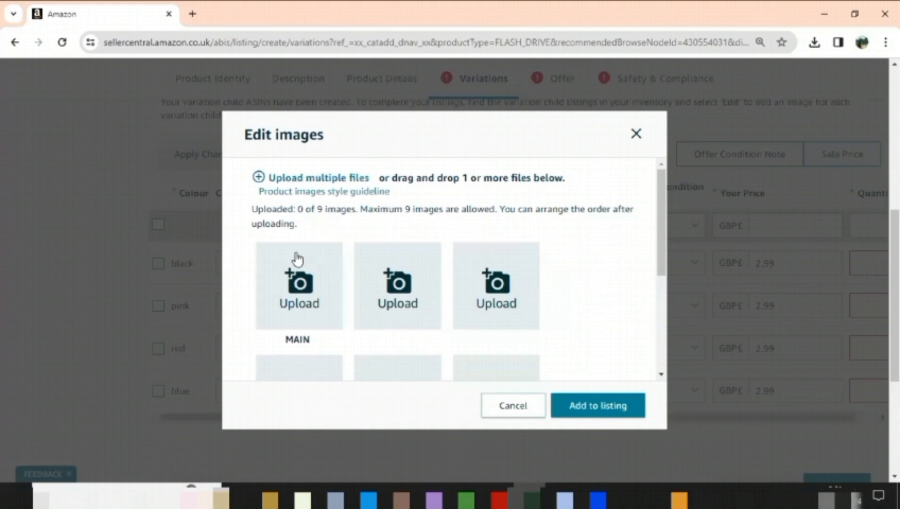
pyautogui.click(297, 271)
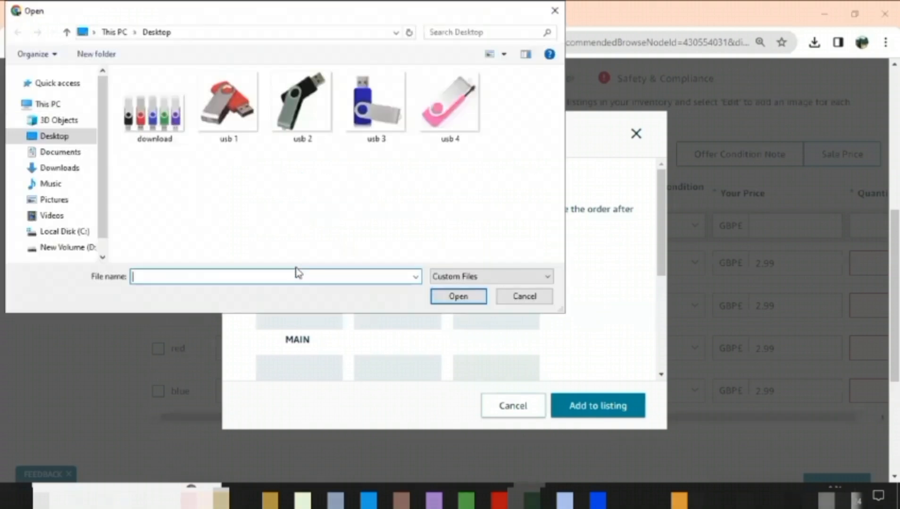
pyautogui.click(451, 133)
pyautogui.doubleClick(451, 134)
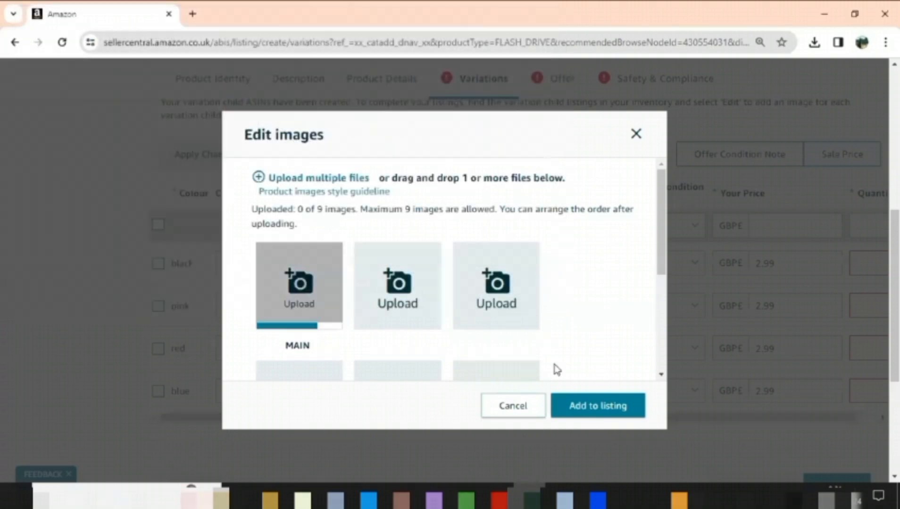
pyautogui.click(578, 409)
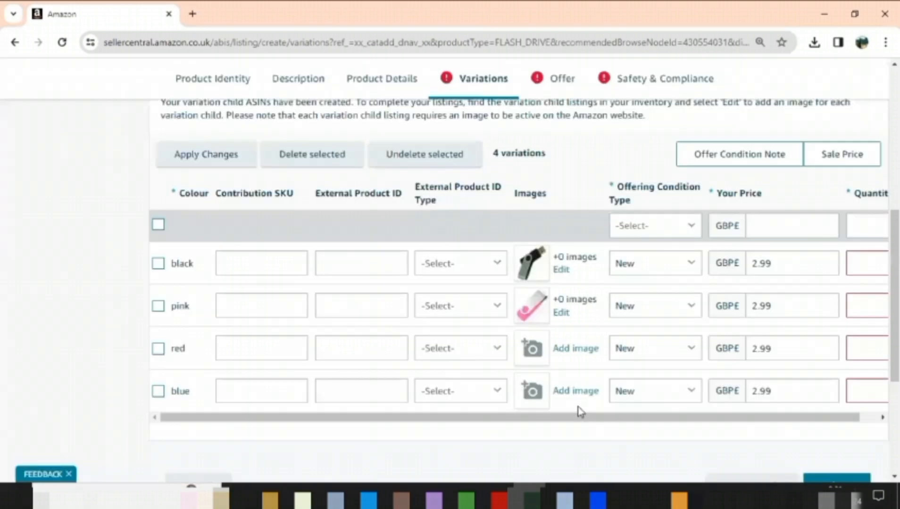
# - Upload the picture "usb 1" as the red variant's main image and add it to the listing
pyautogui.click(533, 352)
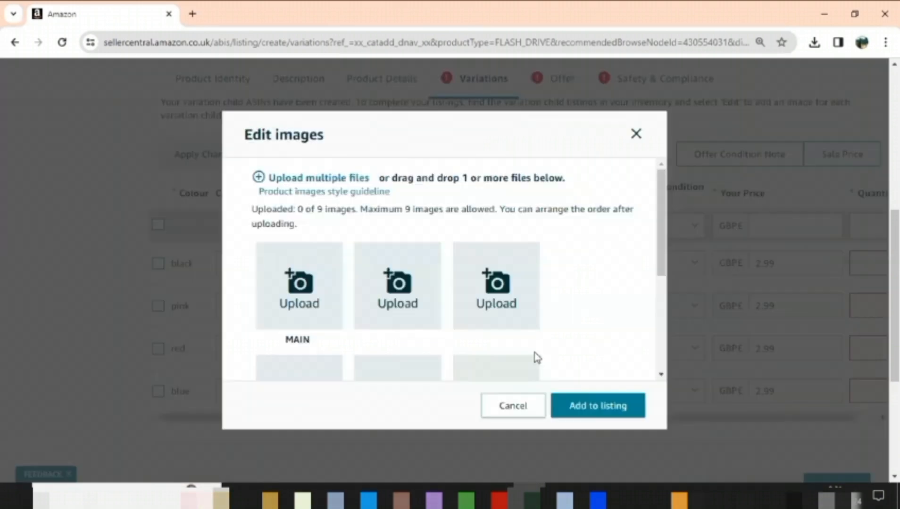
pyautogui.click(292, 273)
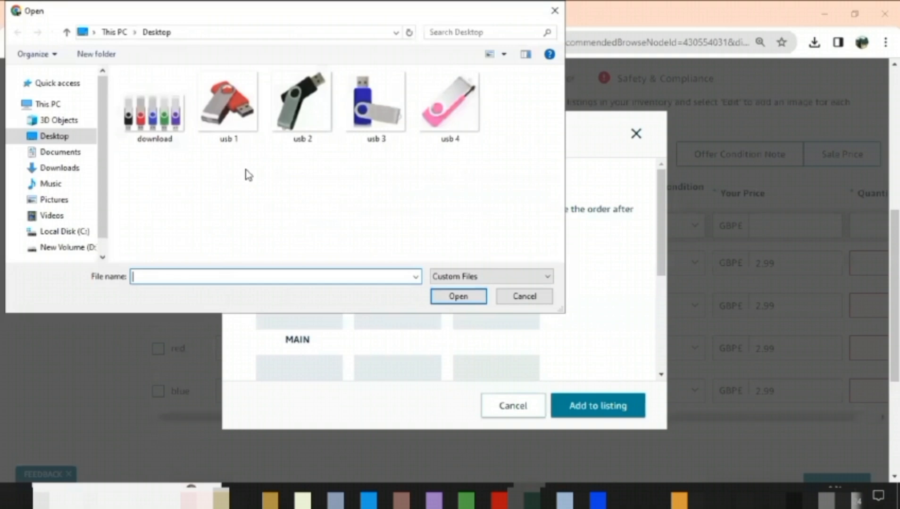
pyautogui.doubleClick(218, 117)
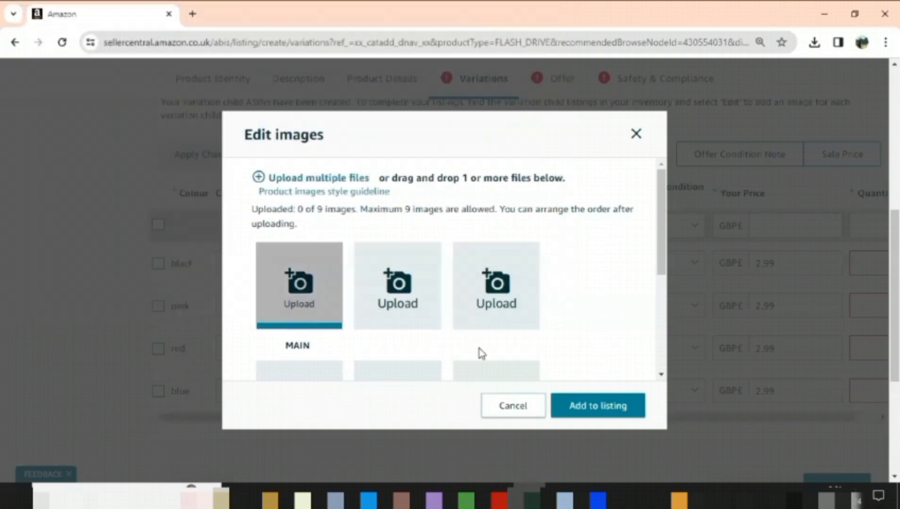
pyautogui.click(607, 408)
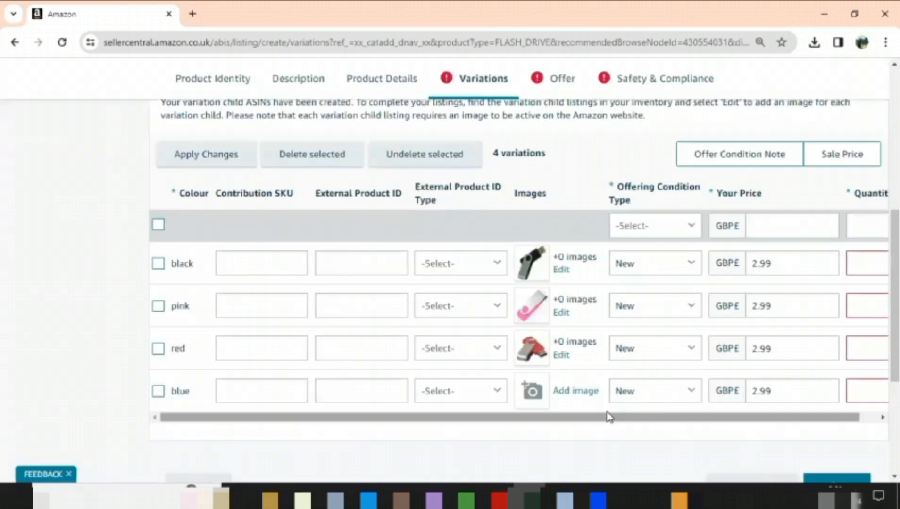
# - Upload the picture "usb 3" as the blue variant's main image and add it to the listing
pyautogui.click(540, 392)
pyautogui.click(311, 297)
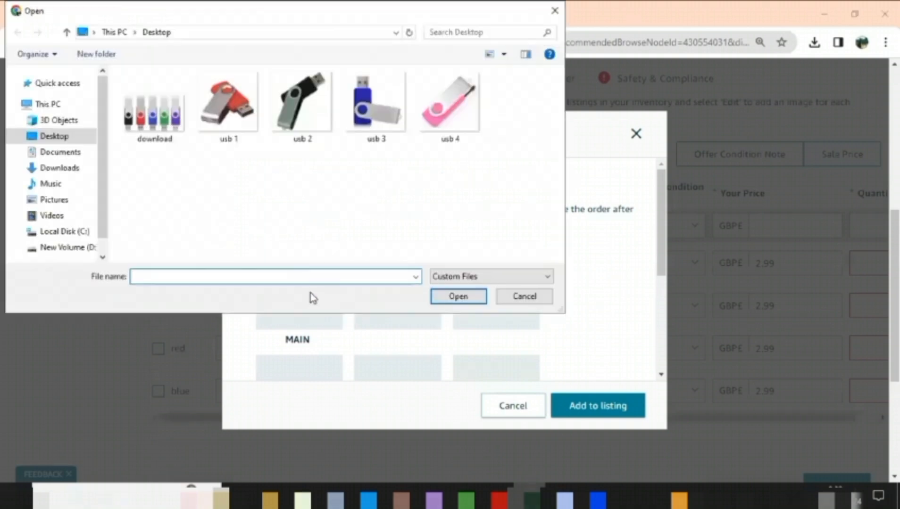
pyautogui.click(375, 104)
pyautogui.click(458, 296)
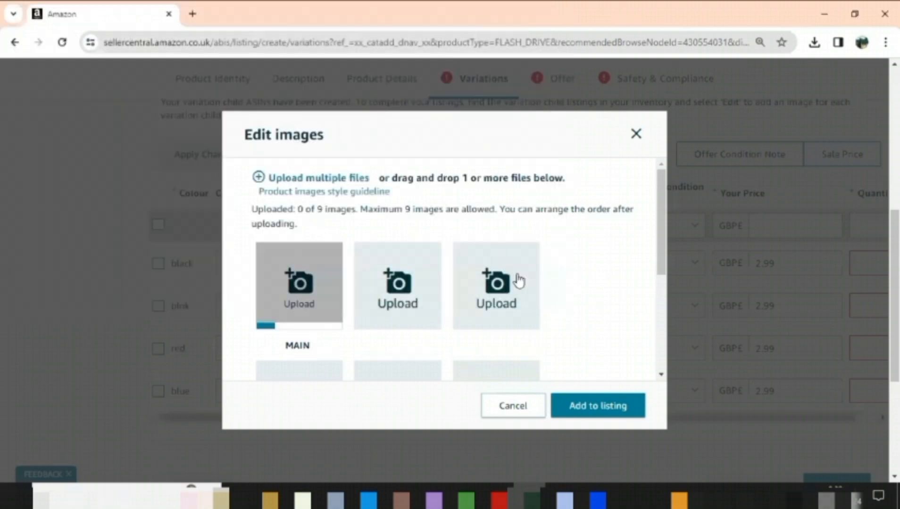
pyautogui.click(622, 411)
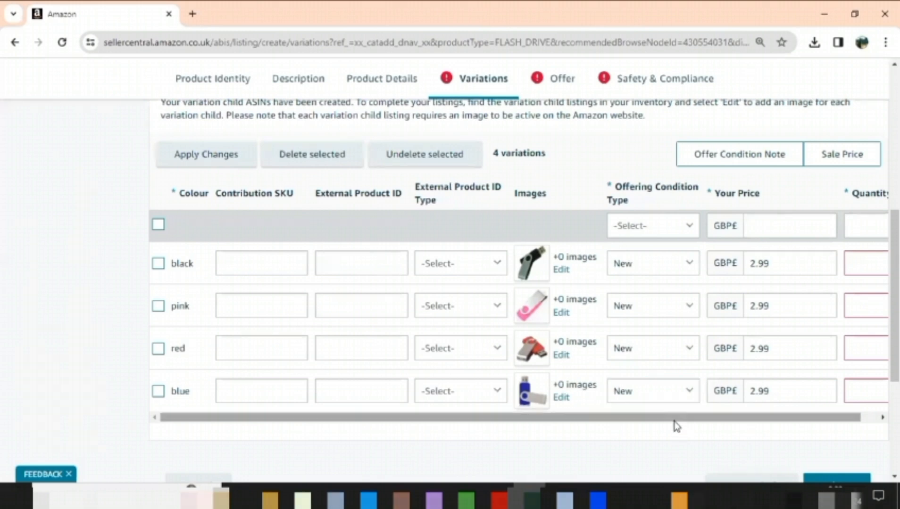
# - Set the quantity to 10 for each of the black, pink, red and blue variants
pyautogui.hscroll(1, 702, 425)
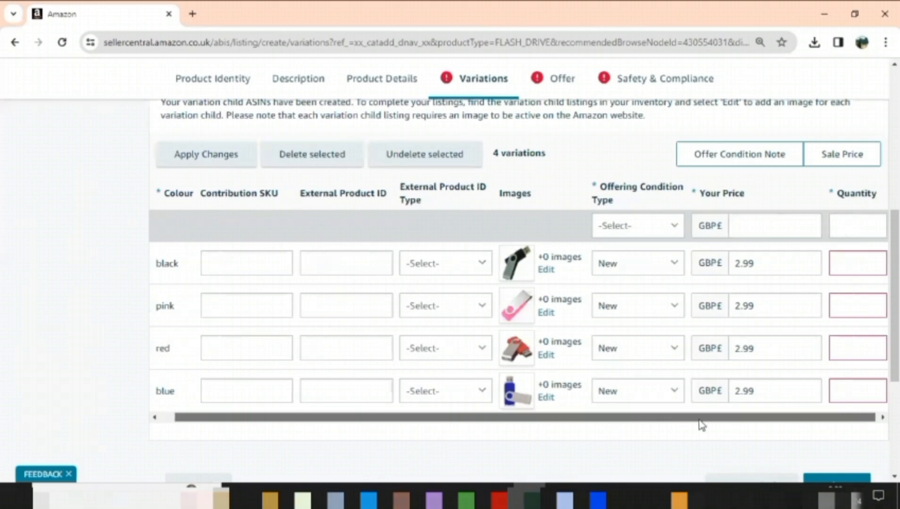
pyautogui.click(853, 276)
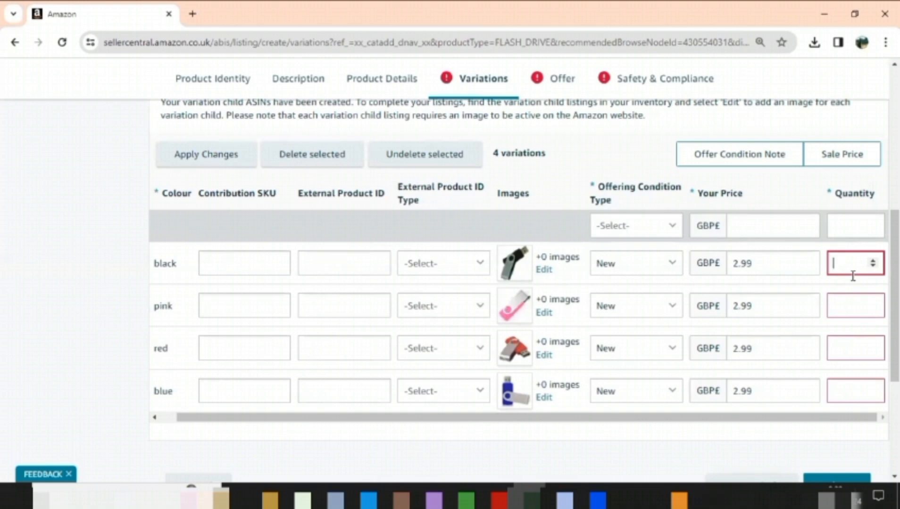
pyautogui.write('10')
pyautogui.click(858, 307)
pyautogui.write('1')
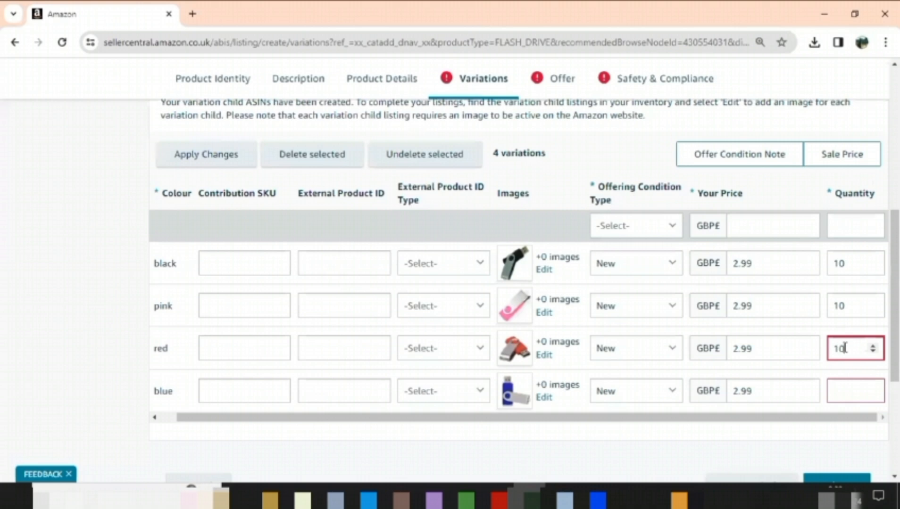
pyautogui.click(848, 387)
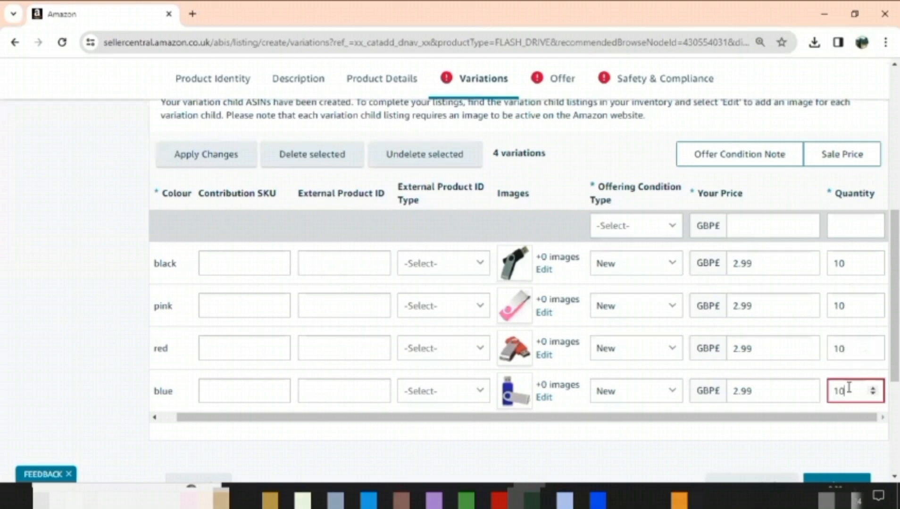
pyautogui.click(730, 457)
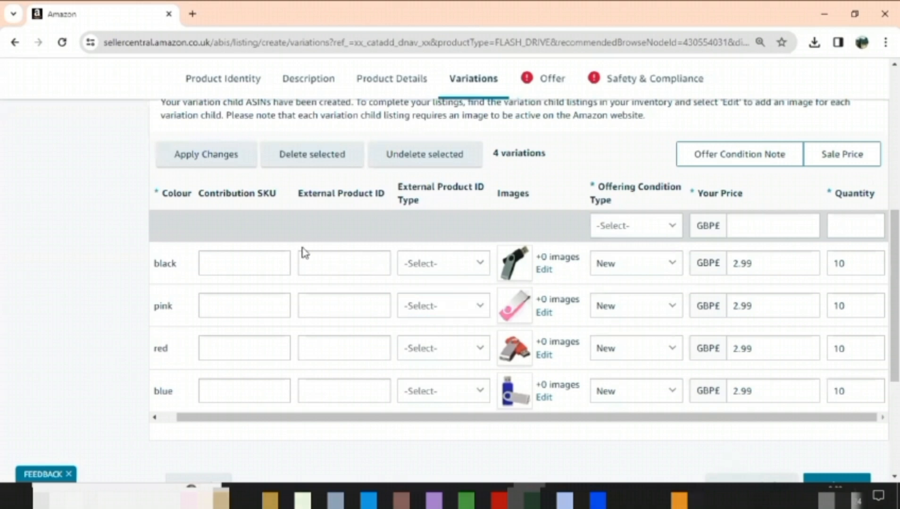
pyautogui.moveTo(298, 198); pyautogui.dragTo(380, 195)
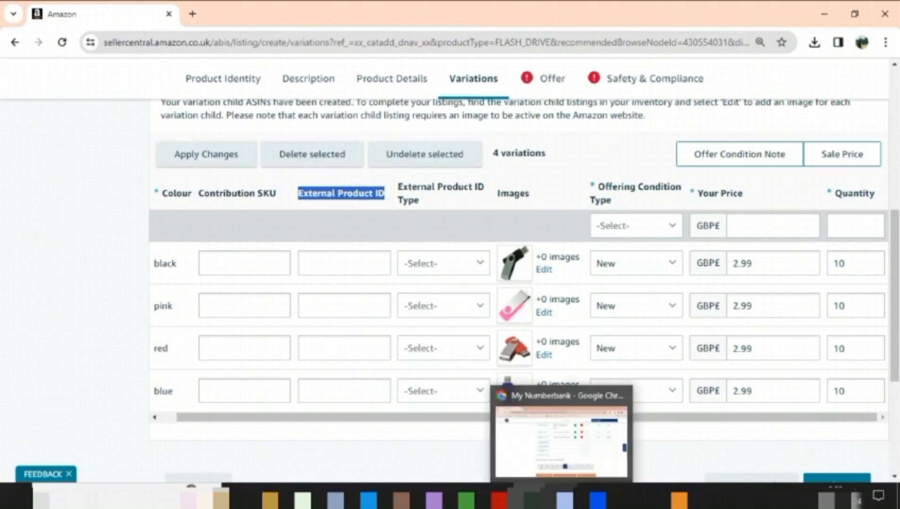
pyautogui.click(561, 498)
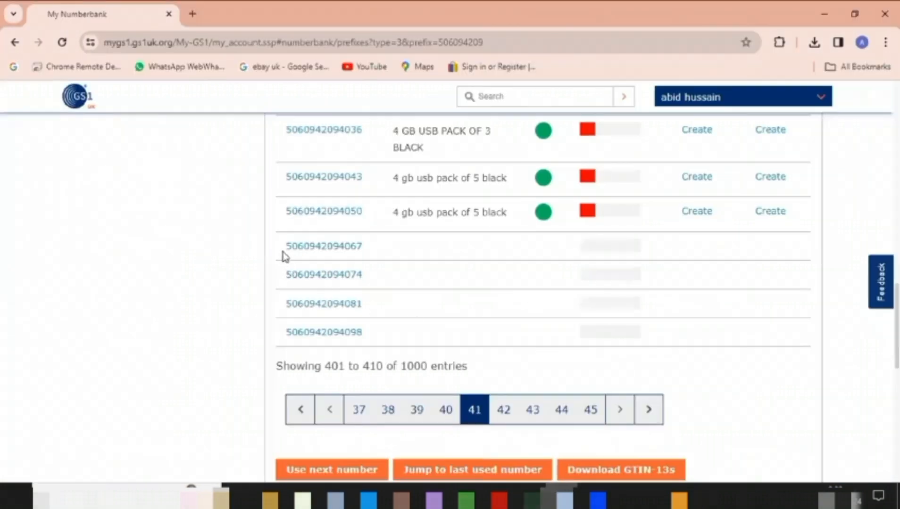
pyautogui.moveTo(283, 254); pyautogui.dragTo(365, 253)
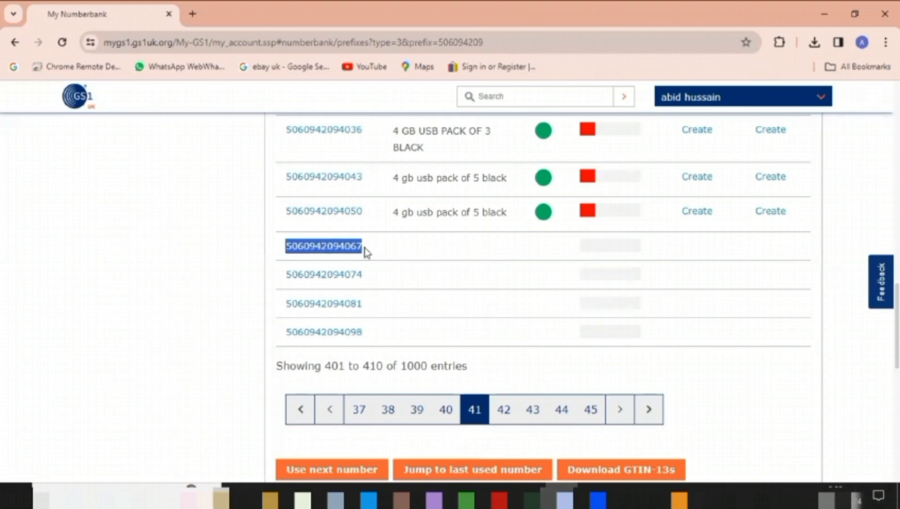
pyautogui.rightClick(349, 253)
pyautogui.click(361, 260)
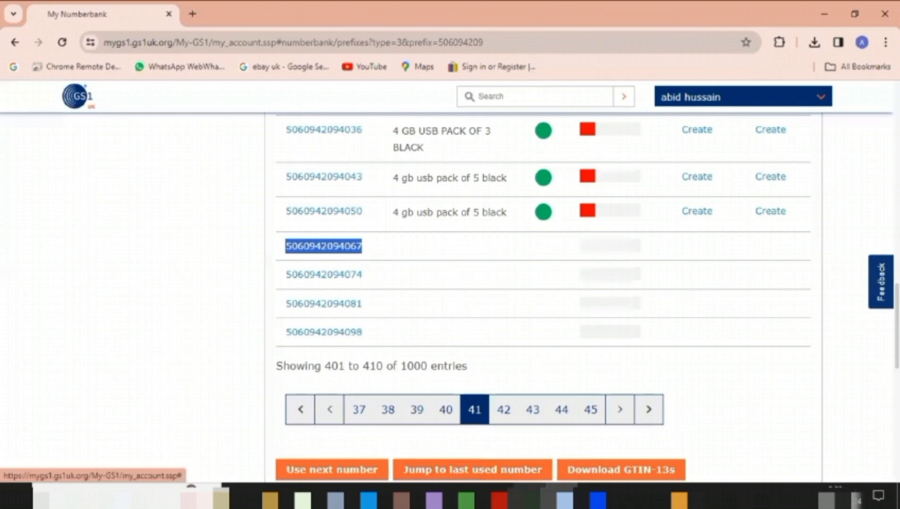
pyautogui.click(527, 497)
pyautogui.click(315, 267)
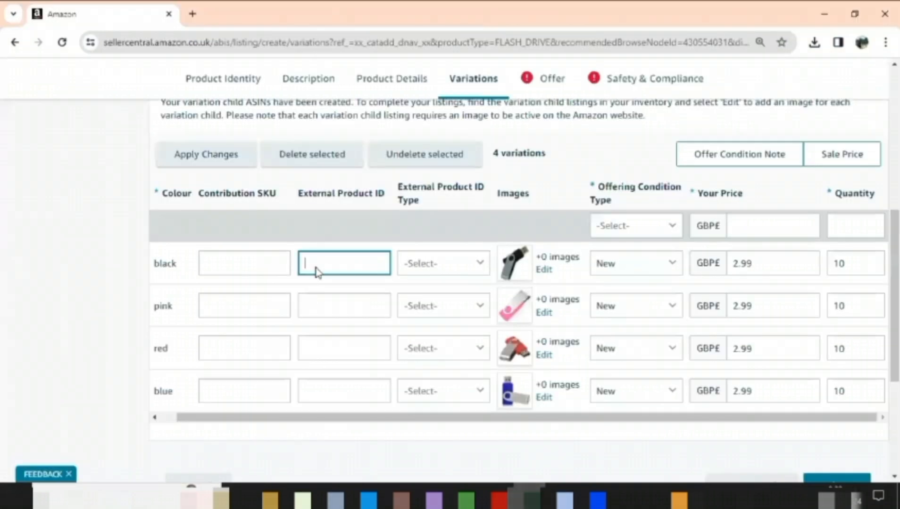
pyautogui.rightClick(315, 268)
pyautogui.click(343, 212)
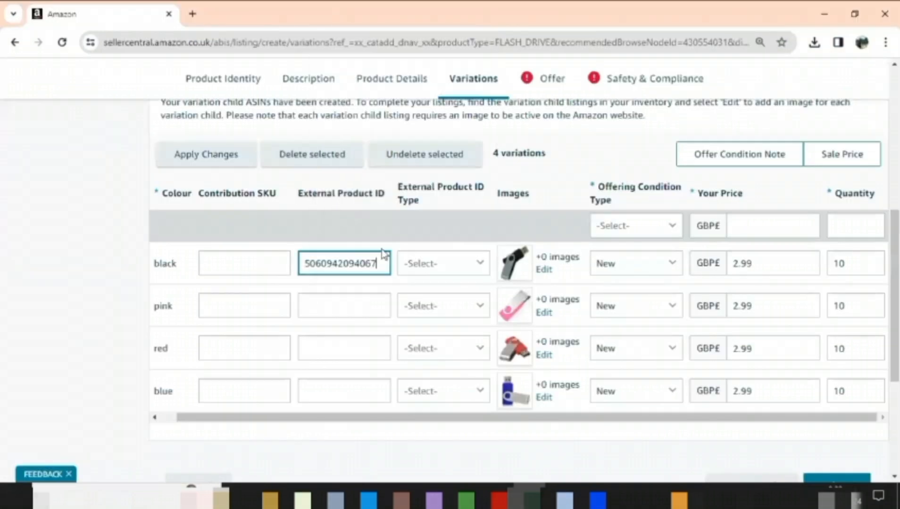
pyautogui.click(549, 499)
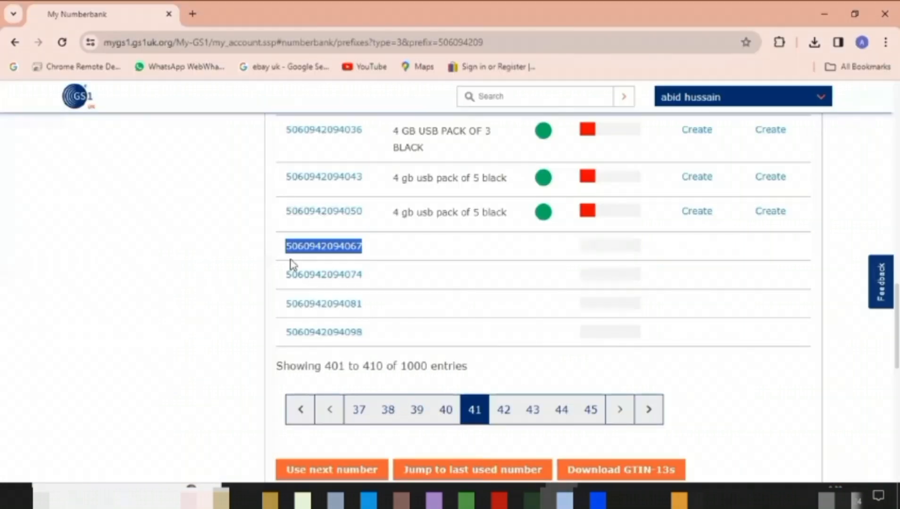
pyautogui.moveTo(283, 273); pyautogui.dragTo(359, 278)
pyautogui.rightClick(359, 280)
pyautogui.click(373, 288)
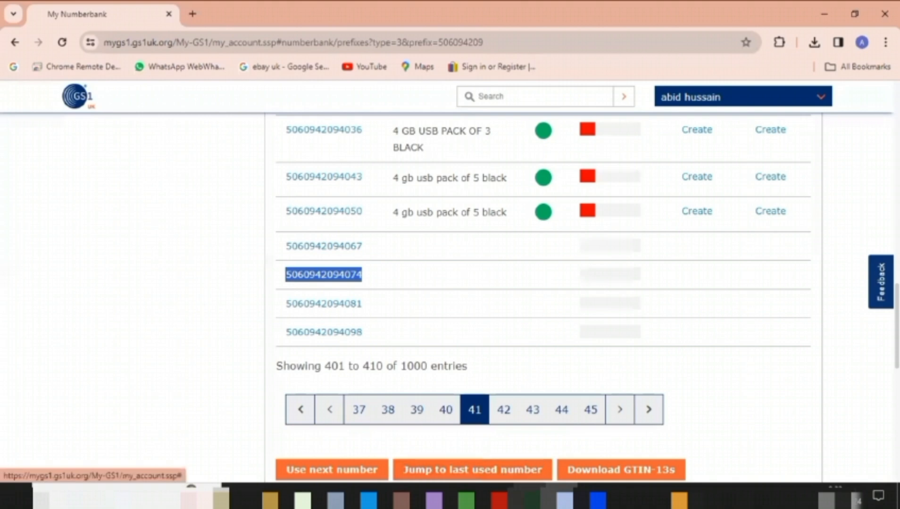
pyautogui.hotkey('alt', 'Tab')
pyautogui.click(357, 311)
pyautogui.rightClick(357, 313)
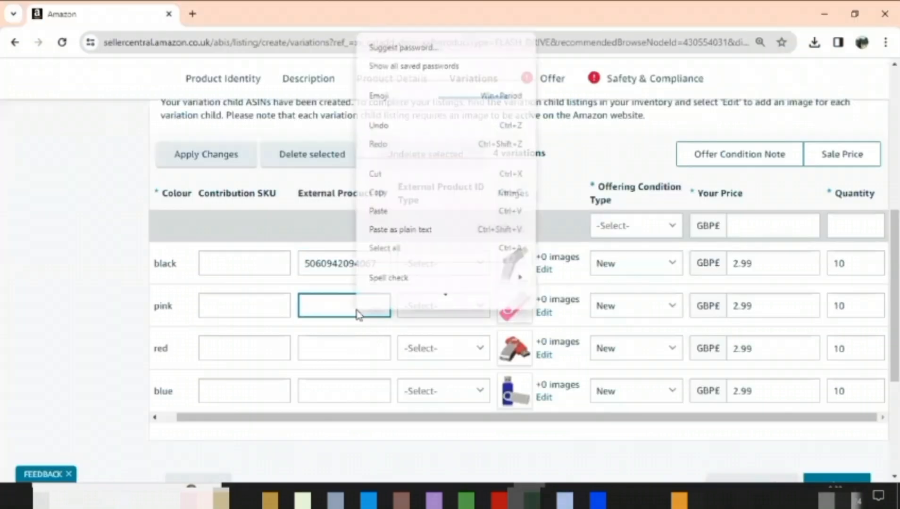
pyautogui.click(387, 211)
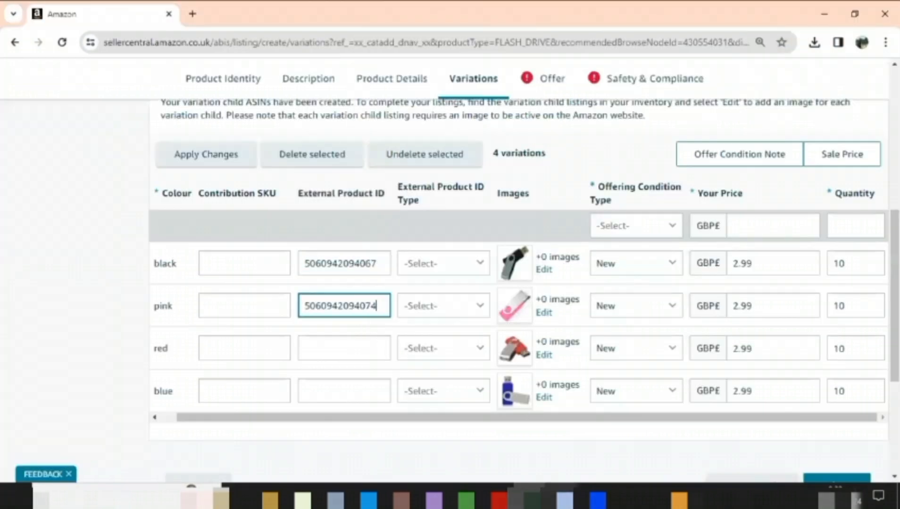
pyautogui.hotkey('alt', 'Tab')
pyautogui.moveTo(365, 304); pyautogui.dragTo(282, 299)
pyautogui.rightClick(305, 304)
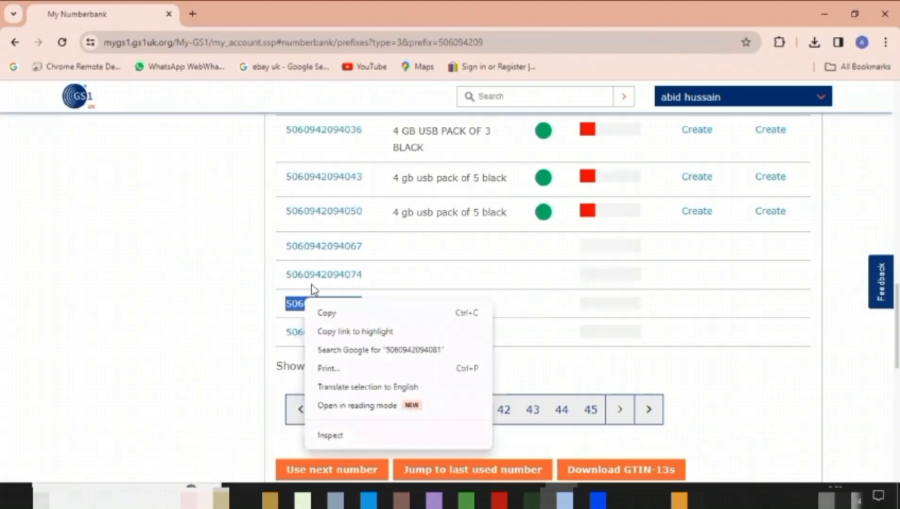
pyautogui.click(327, 313)
pyautogui.hotkey('alt', 'Tab')
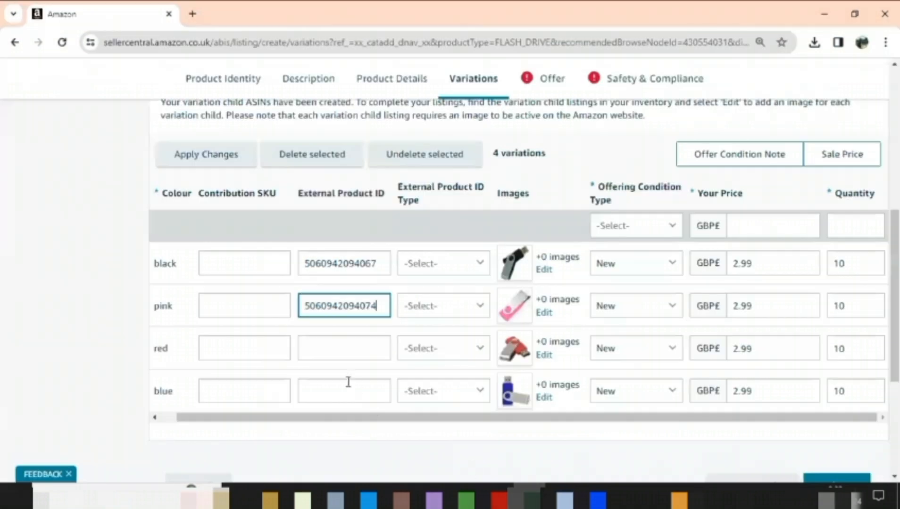
pyautogui.click(325, 354)
pyautogui.rightClick(325, 355)
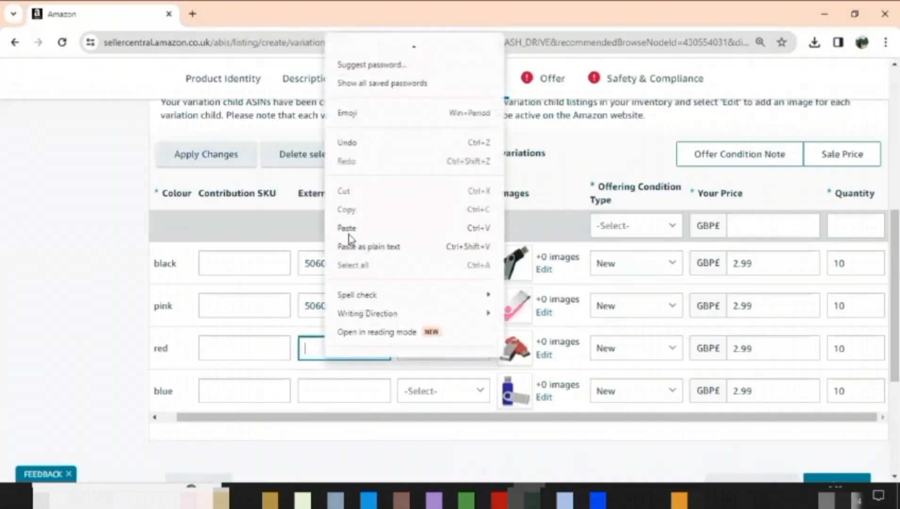
pyautogui.click(349, 228)
pyautogui.click(557, 493)
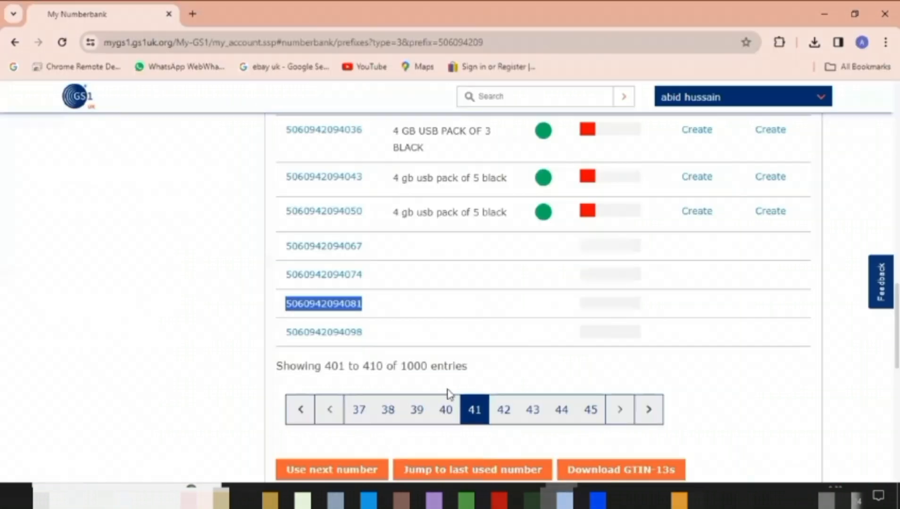
pyautogui.moveTo(363, 333); pyautogui.dragTo(279, 331)
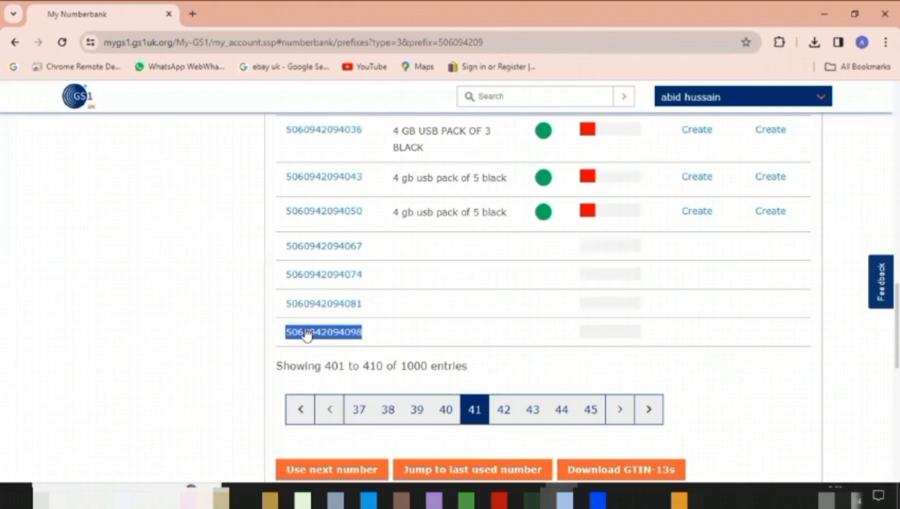
pyautogui.rightClick(307, 335)
pyautogui.click(341, 191)
pyautogui.click(527, 497)
pyautogui.click(360, 391)
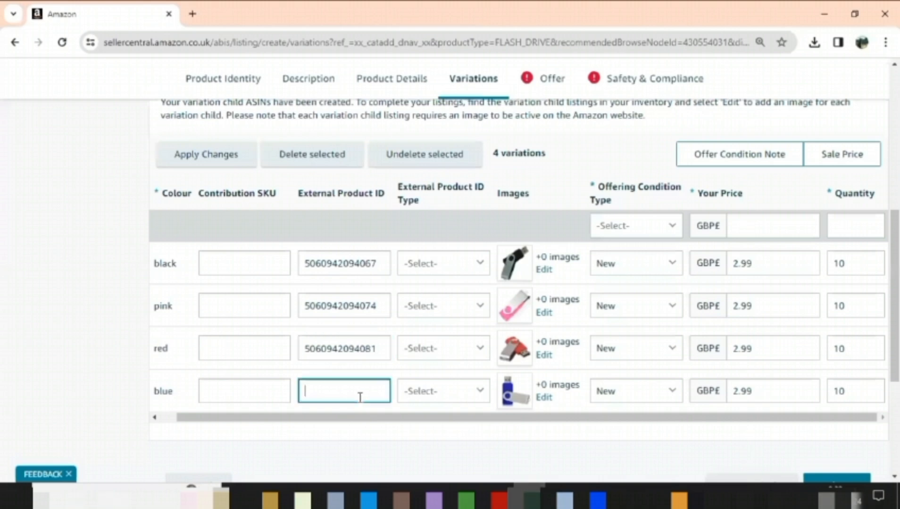
pyautogui.rightClick(360, 396)
pyautogui.click(382, 249)
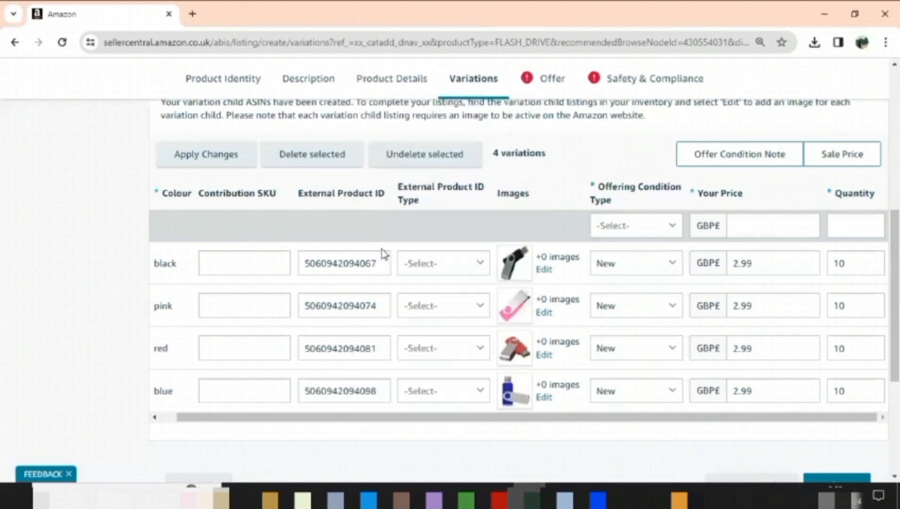
# - Set the External Product ID Type to UPC/EAN/GTIN for the black, pink, red and blue variants
pyautogui.click(432, 266)
pyautogui.click(450, 298)
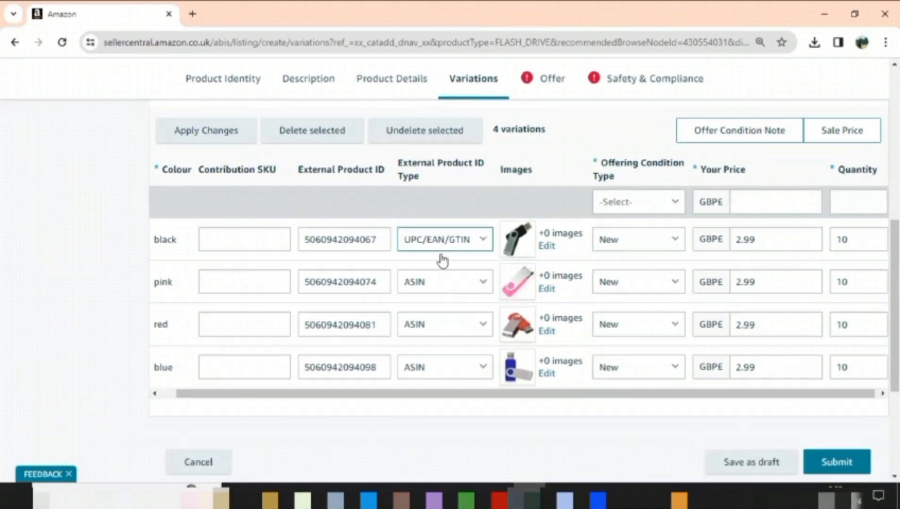
pyautogui.click(442, 286)
pyautogui.click(447, 335)
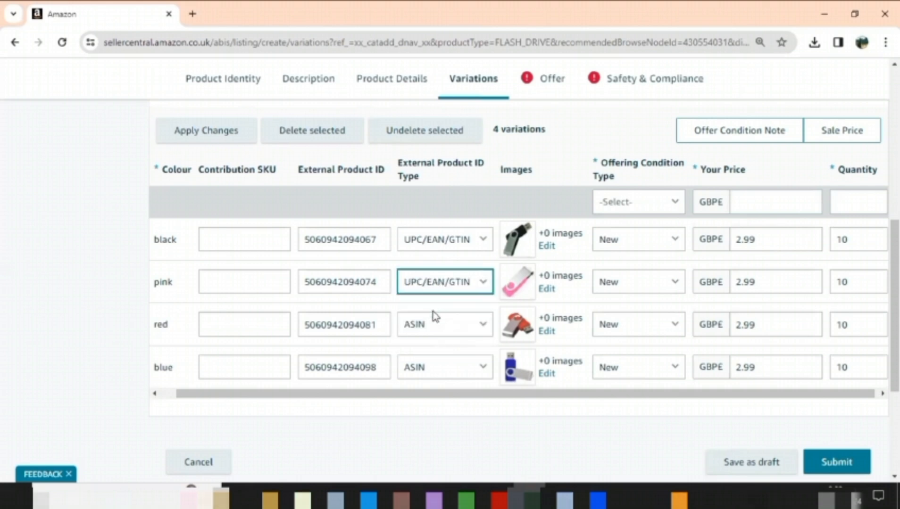
pyautogui.click(440, 326)
pyautogui.click(432, 292)
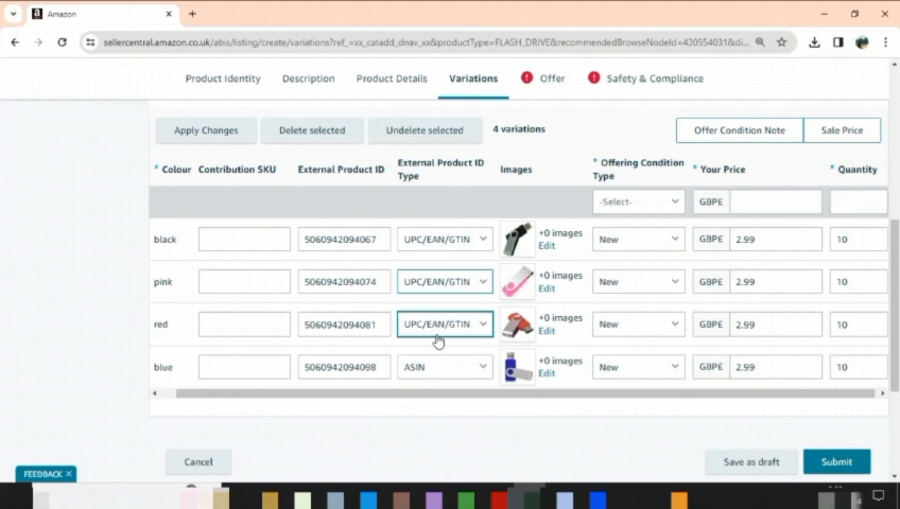
pyautogui.click(439, 373)
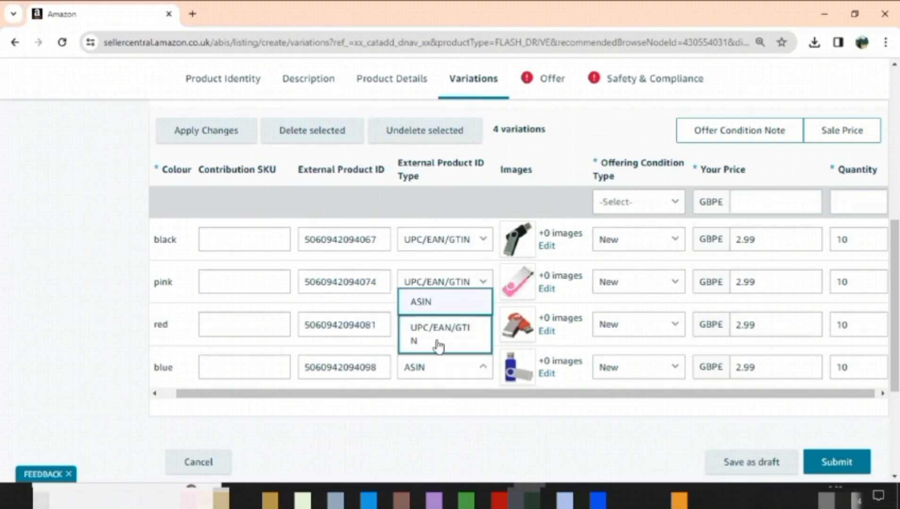
pyautogui.click(433, 333)
pyautogui.click(453, 428)
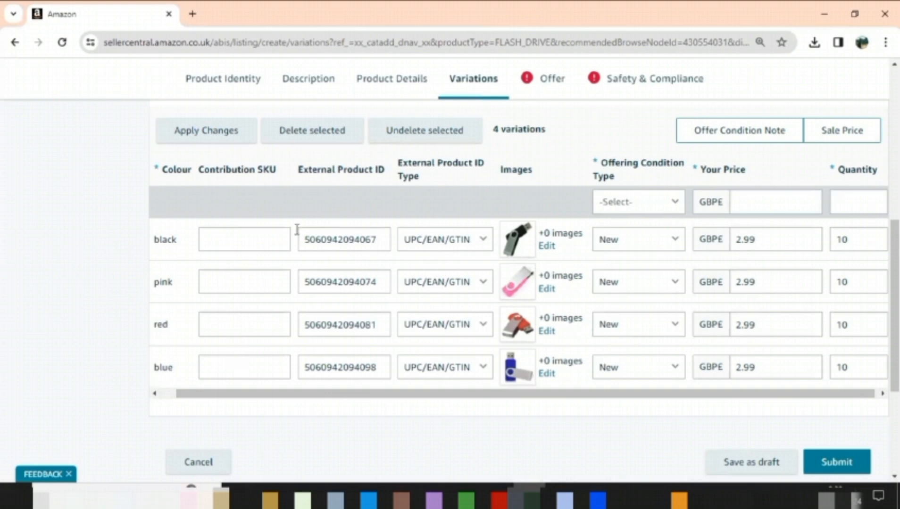
# - In the Offer section, set the Merchant Shipping Group to Migrated Template and choose to ship the item yourself (Merchant Fulfilled)
pyautogui.click(547, 81)
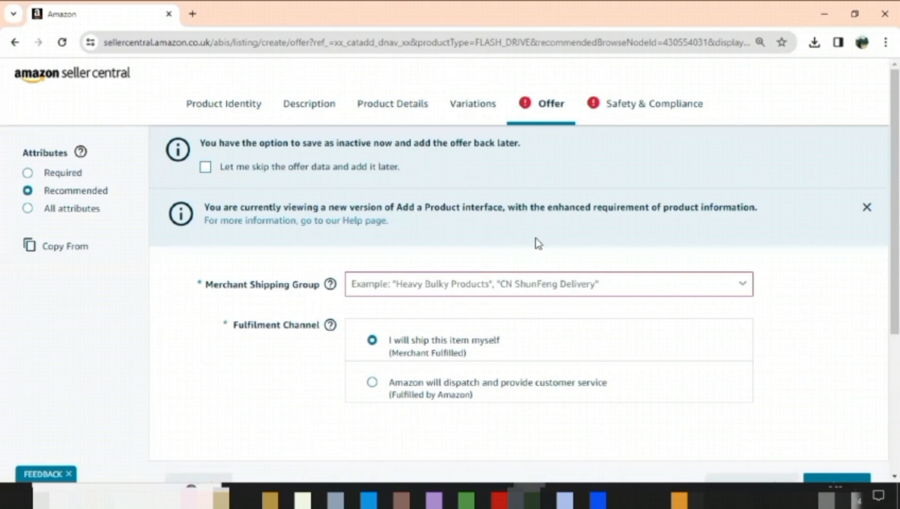
pyautogui.click(532, 279)
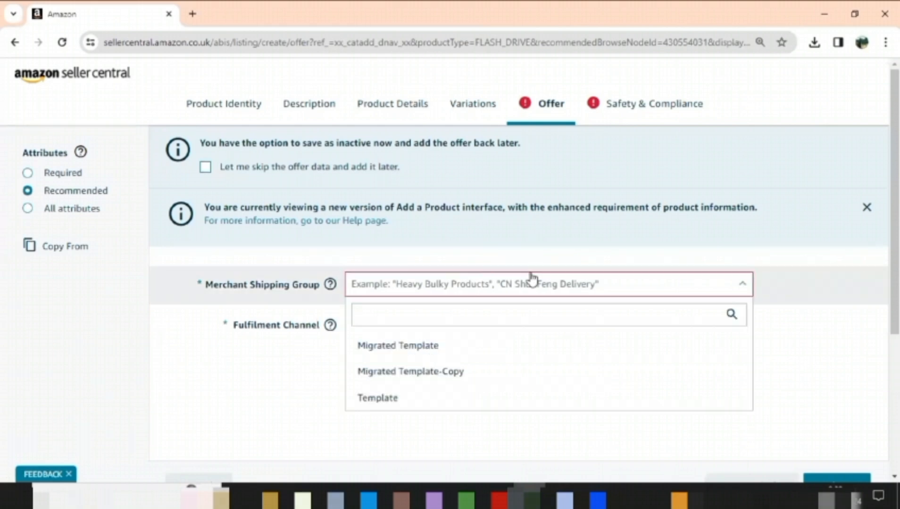
pyautogui.click(509, 348)
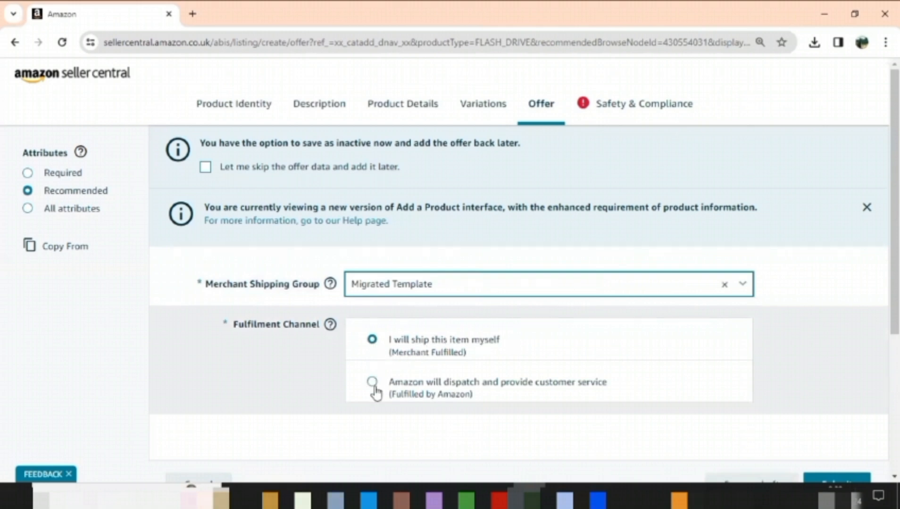
pyautogui.click(372, 341)
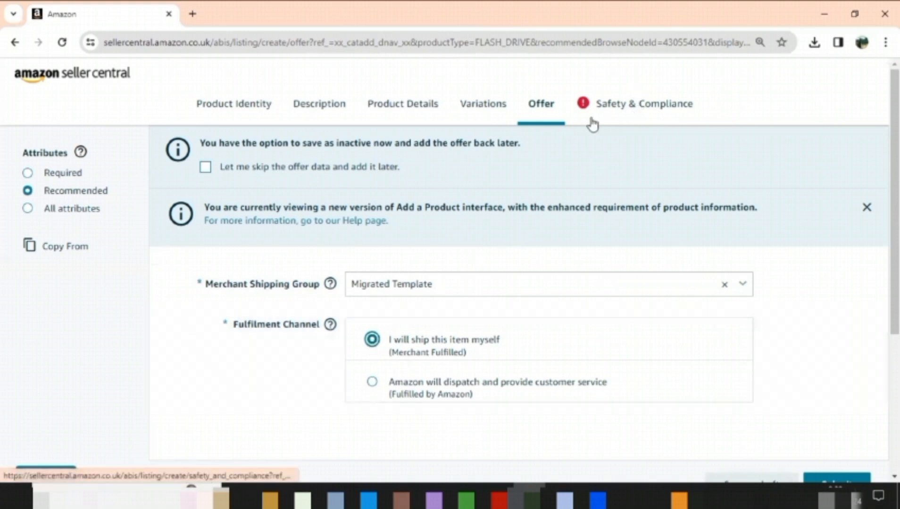
# - In the Safety & Compliance section, set the Country/Region of Origin to United Kingdom and the Product Warranty to "1 week"
pyautogui.click(658, 114)
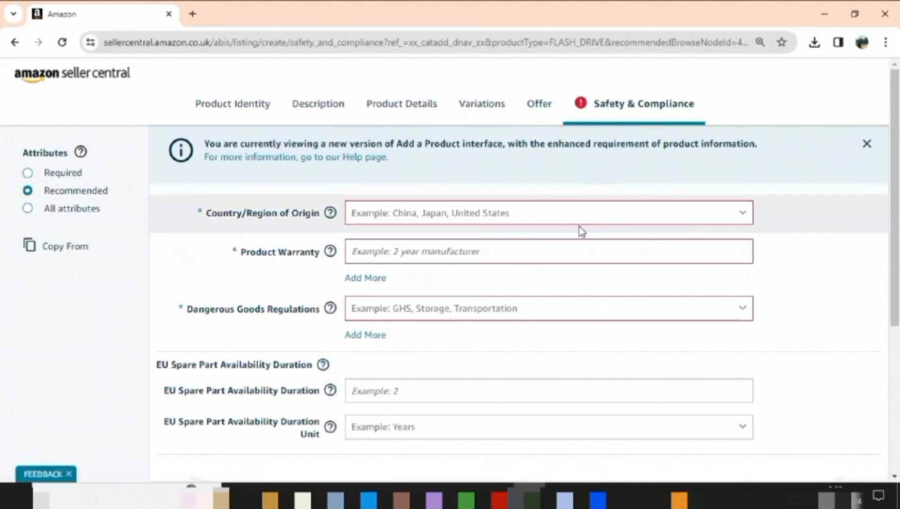
pyautogui.click(568, 217)
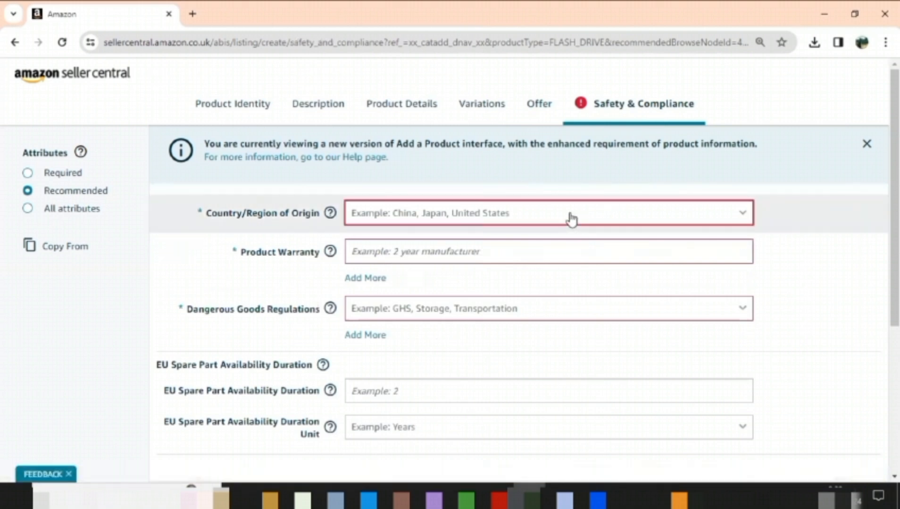
pyautogui.click(532, 300)
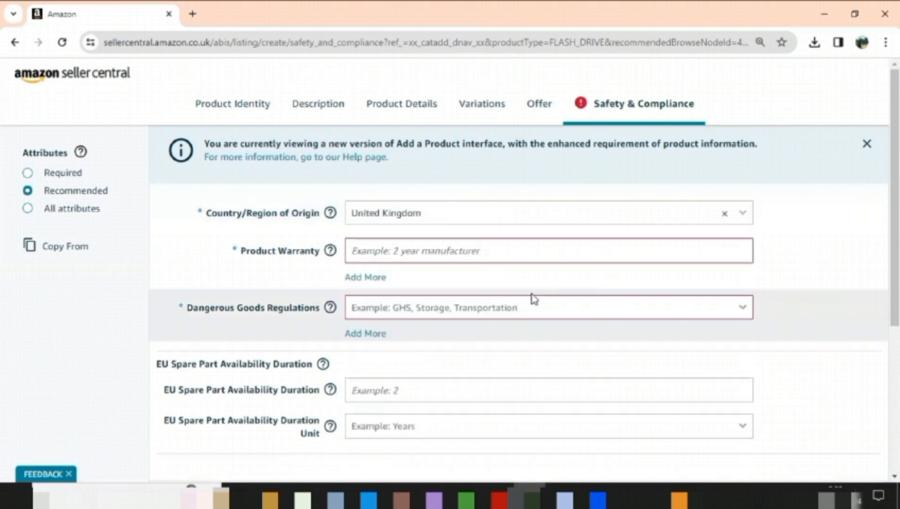
pyautogui.click(490, 252)
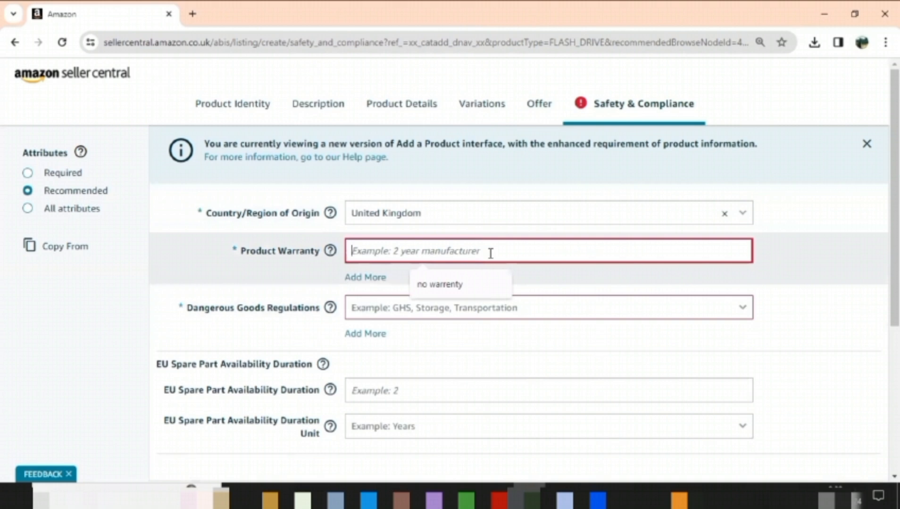
pyautogui.write('1 week')
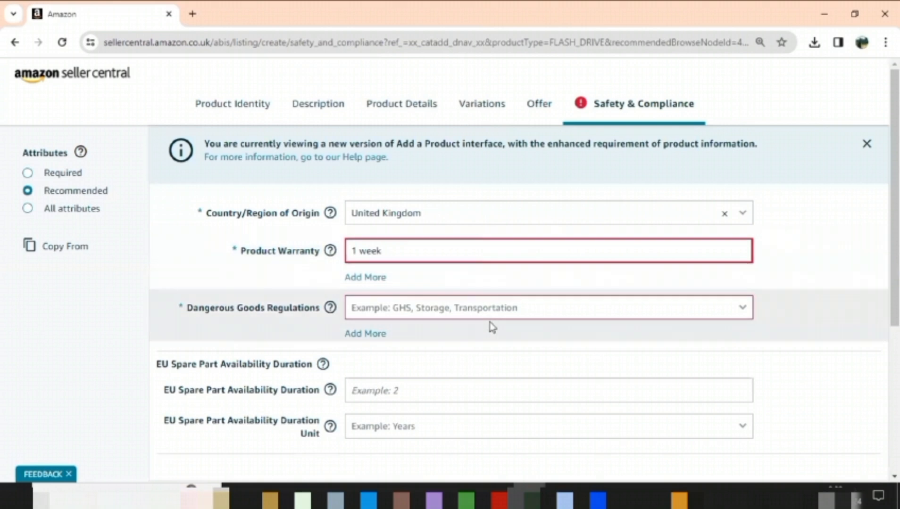
# - Set Dangerous Goods Regulations to Not Applicable and submit the listing, finishing without copying it to another product
pyautogui.click(488, 319)
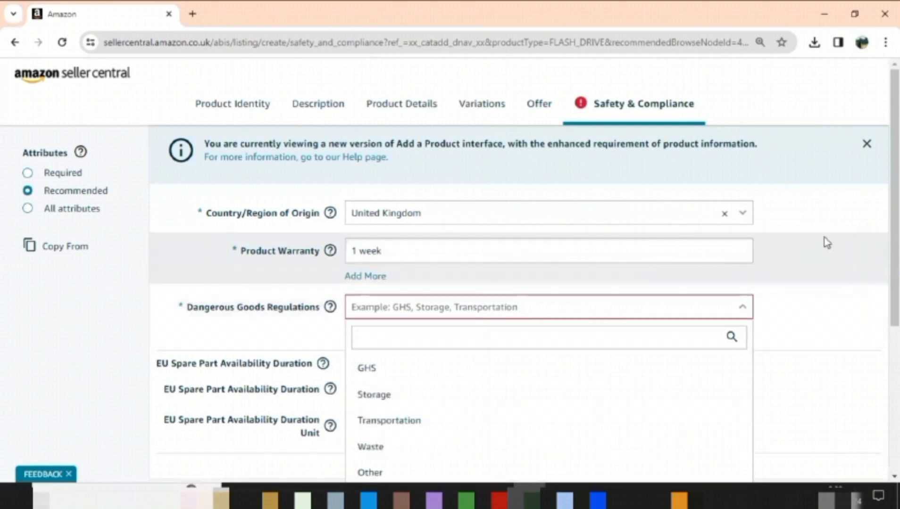
pyautogui.moveTo(895, 198); pyautogui.dragTo(895, 256)
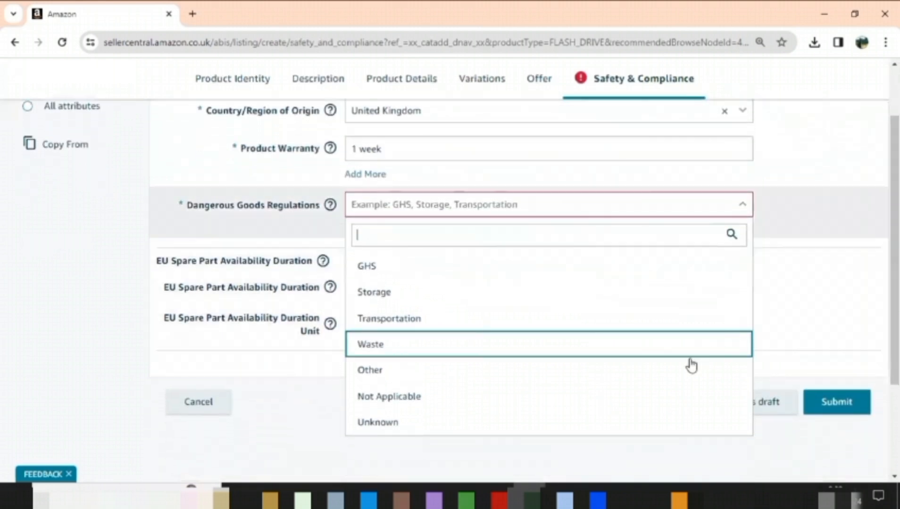
pyautogui.click(672, 396)
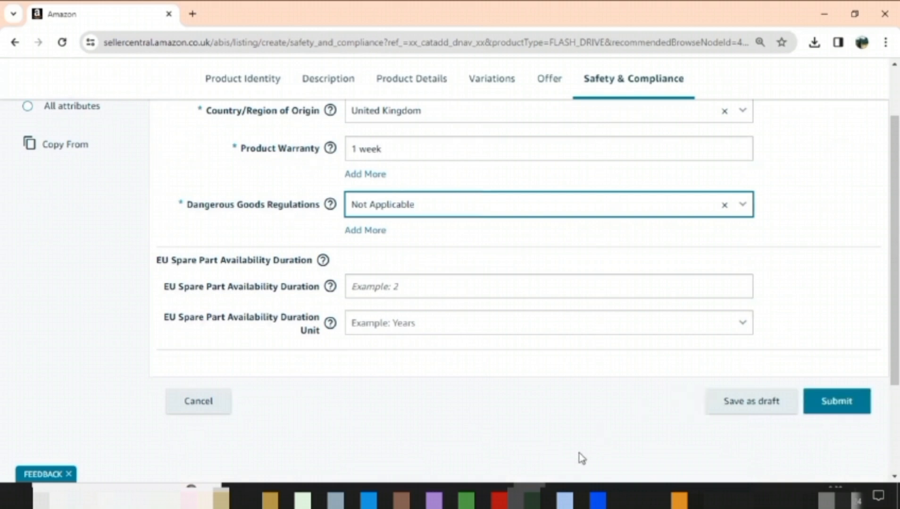
pyautogui.click(834, 401)
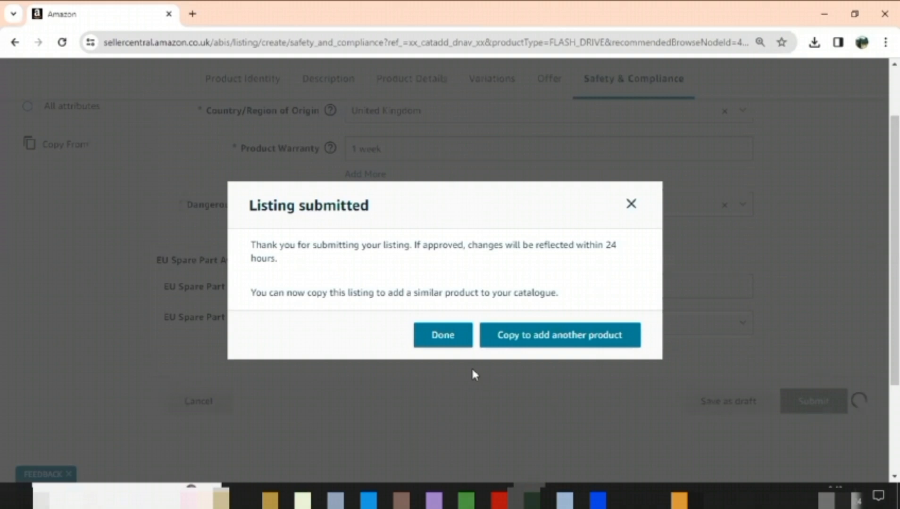
pyautogui.click(449, 343)
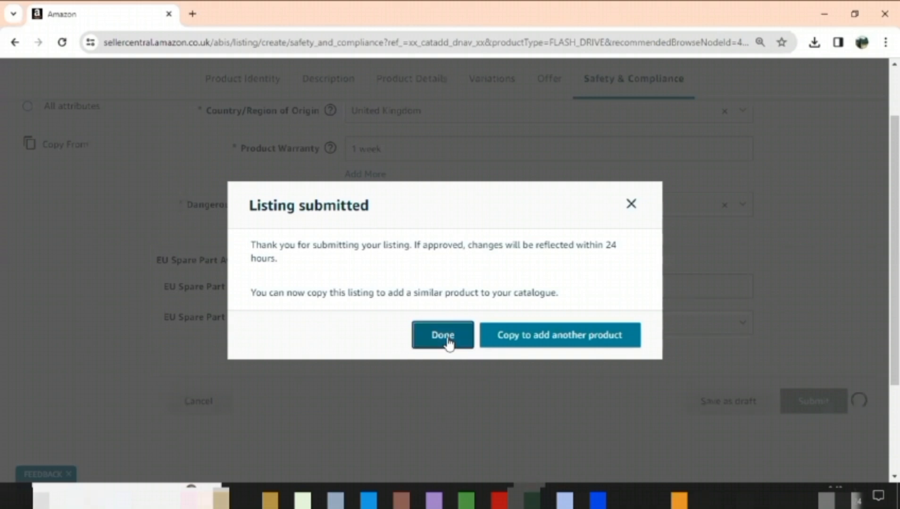